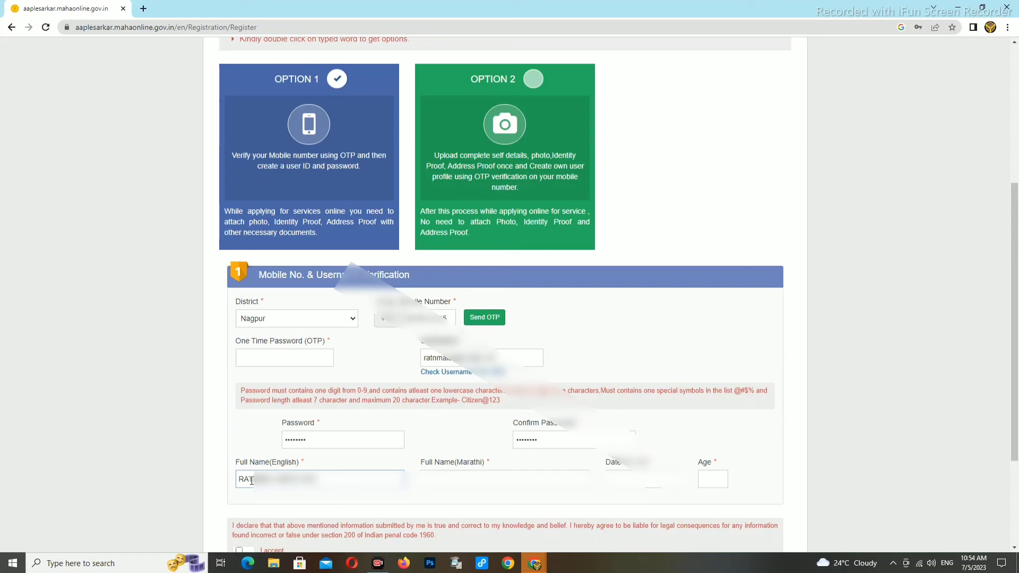
Step: Correct the end of the English full name, then begin the Marathi full name
key("BackSpace")
key("BackSpace")
key("BackSpace")
key("BackSpace")
key("BackSpace")
key("BackSpace")
type("S*** *********")
left_click(500, 480)
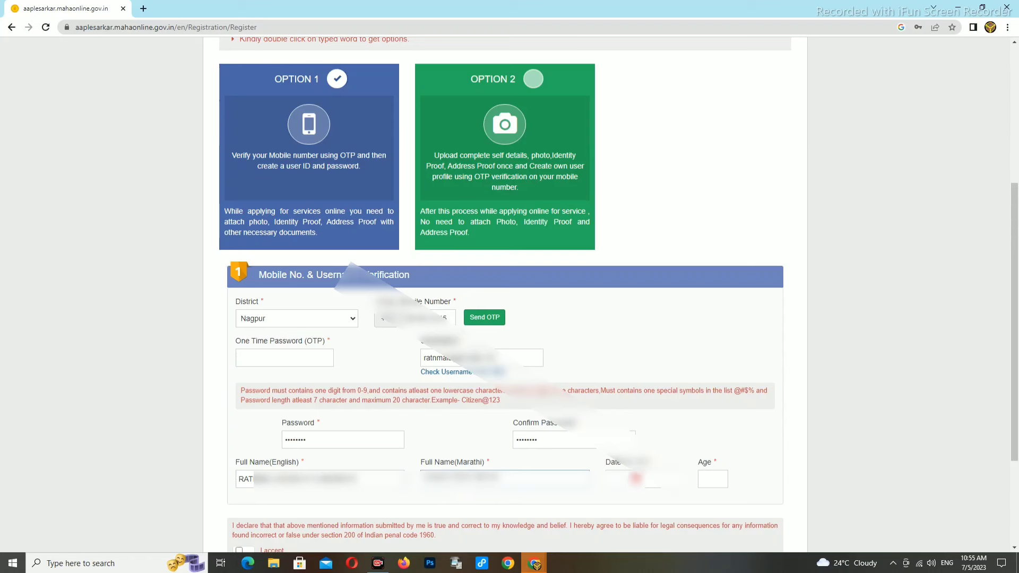
Step: Open the Date of Birth calendar and its year list
left_click(631, 479)
left_click(708, 343)
scroll(700, 433, "up", 2)
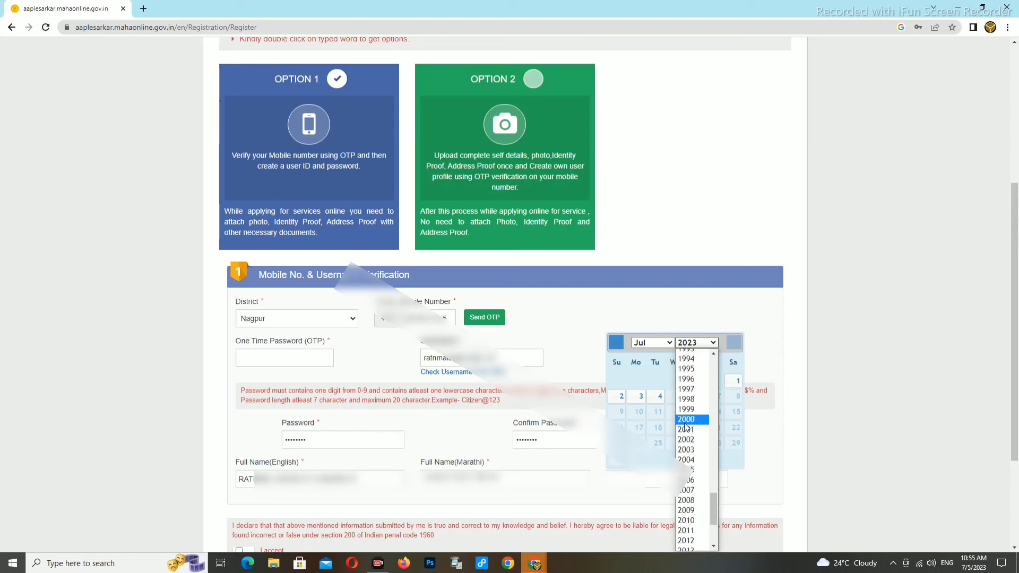
Step: Set the date of birth to 26 January 2003 so the age reads 20
left_click(691, 451)
left_click(648, 345)
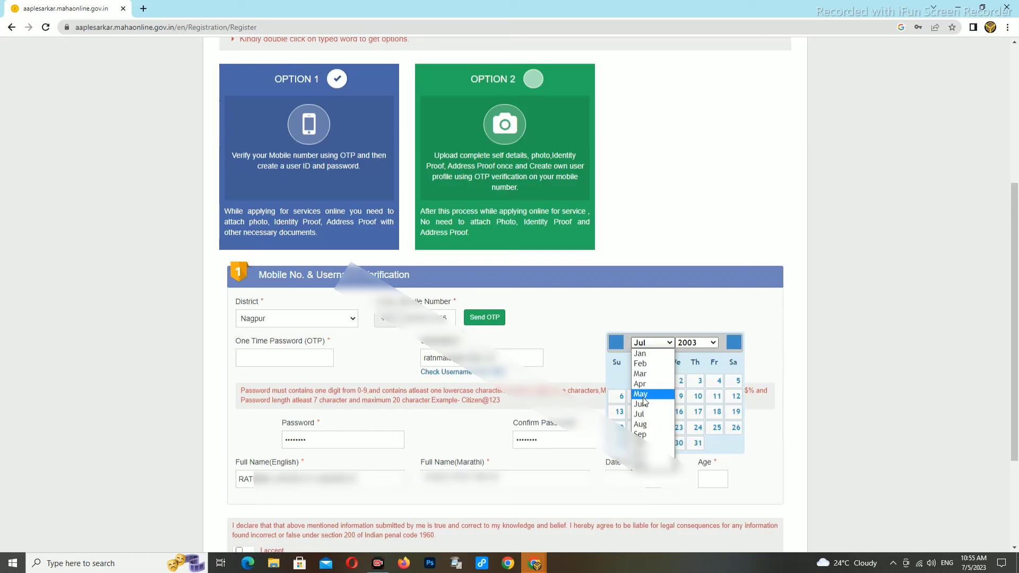
left_click(647, 355)
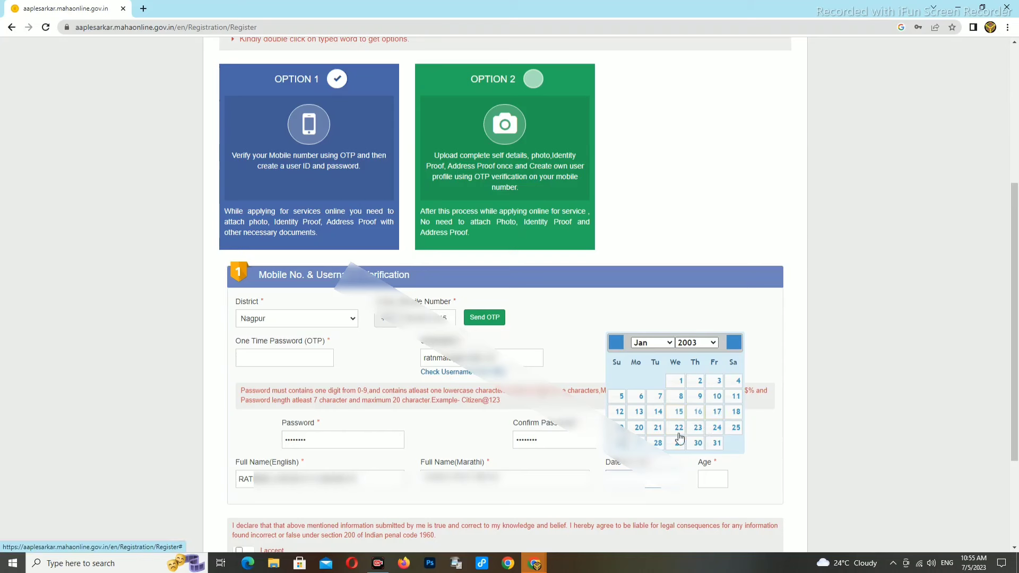
left_click(619, 443)
scroll(544, 487, "down", 1)
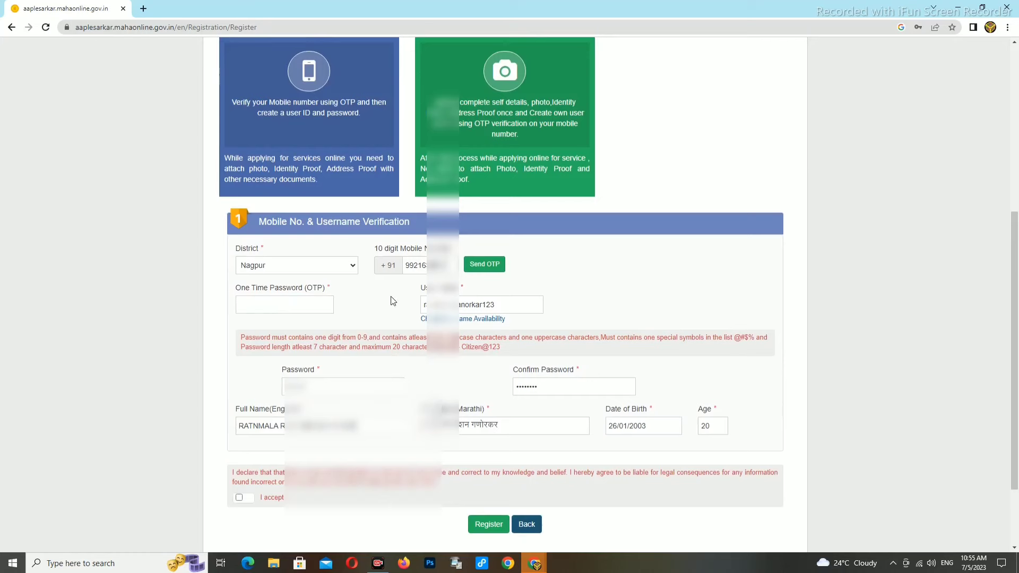
Step: Verify the mobile number with the received OTP, accept the declaration and submit the registration
left_click(480, 271)
left_click(504, 326)
left_click(293, 329)
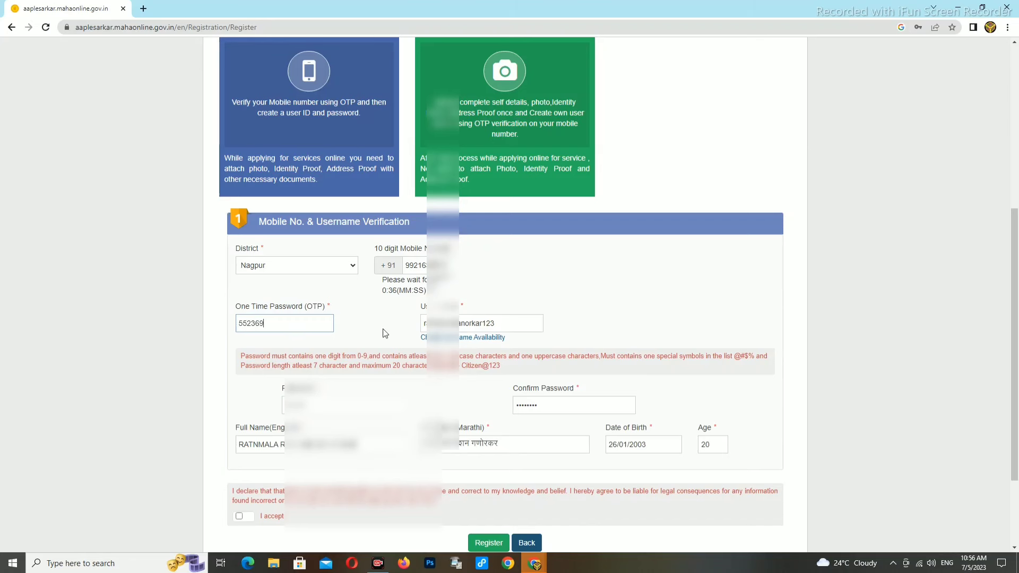
scroll(385, 332, "down", 1)
left_click(239, 463)
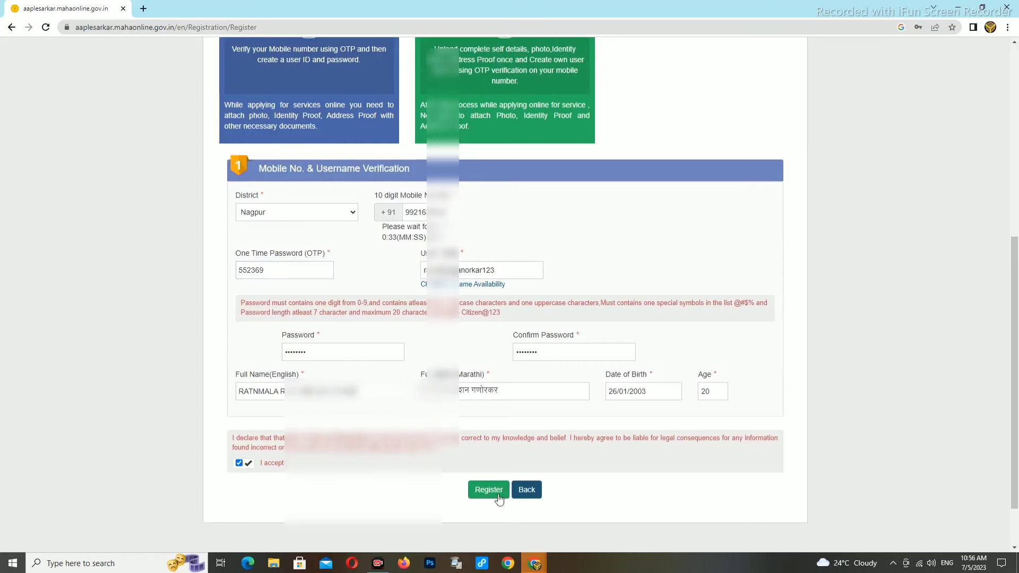
left_click(483, 493)
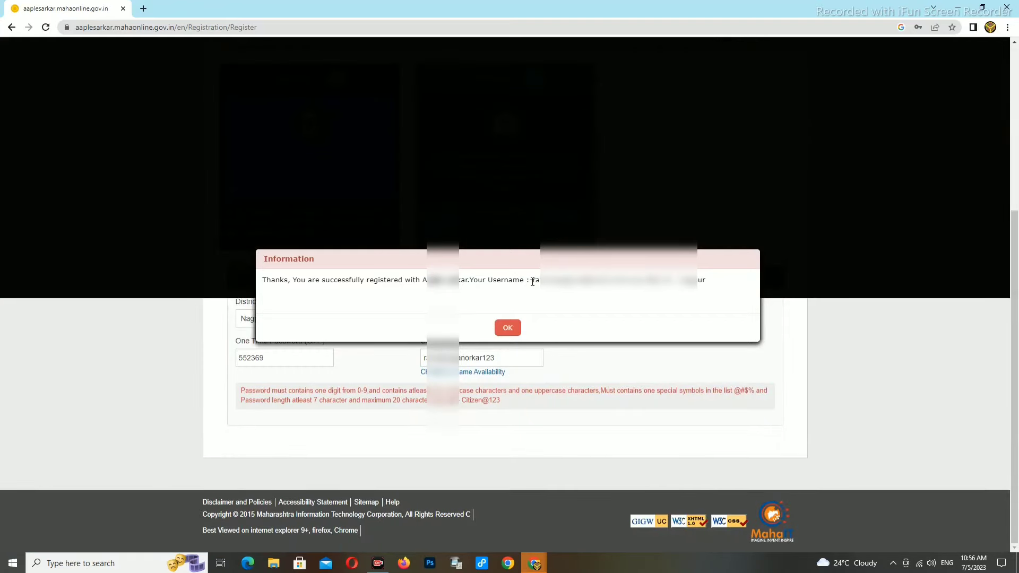
Step: Copy the new username from the confirmation, then dismiss it and the Required Documents popup
left_click_drag(532, 282, 607, 292)
right_click(608, 293)
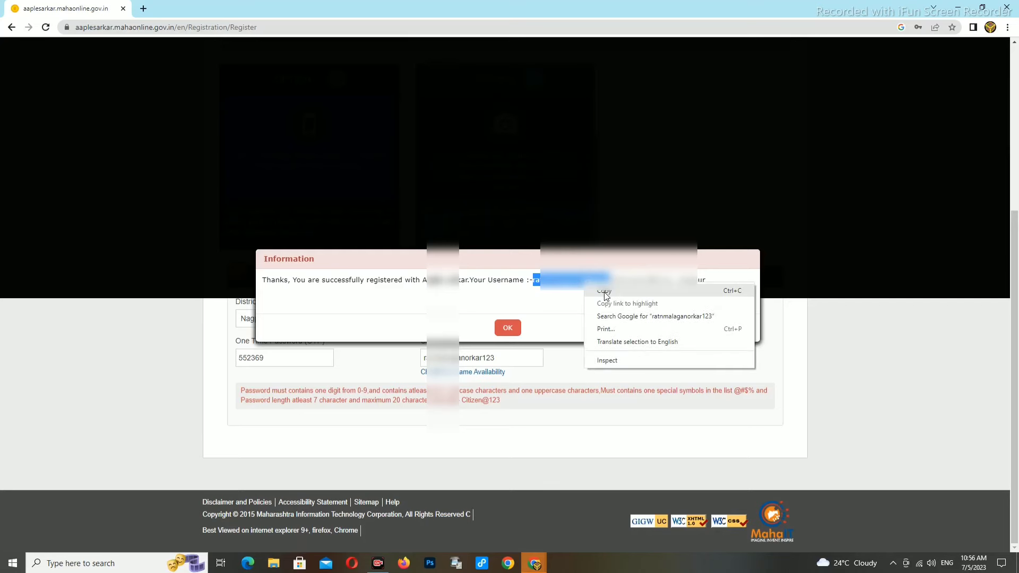
left_click(606, 289)
left_click(508, 328)
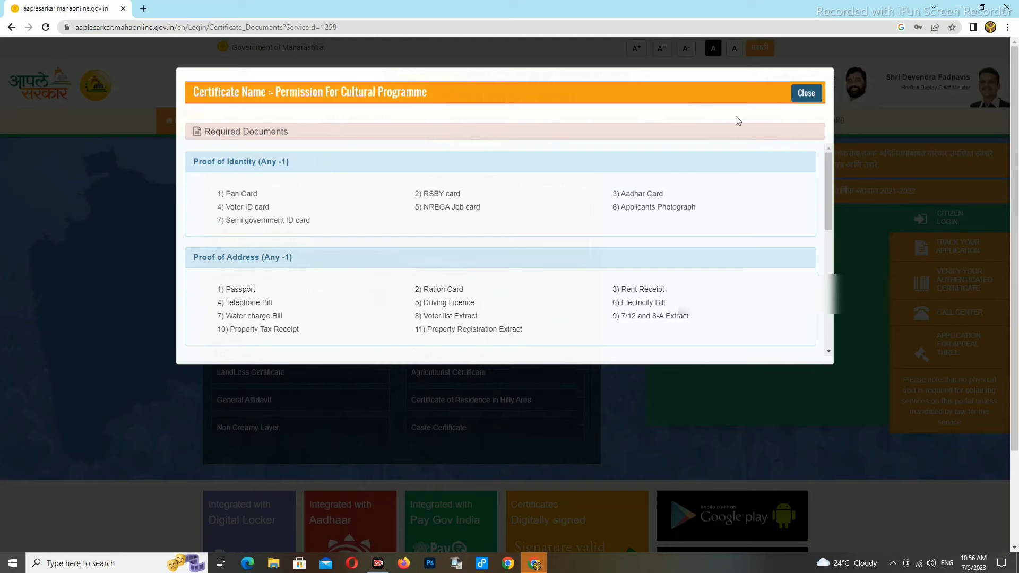
left_click(804, 94)
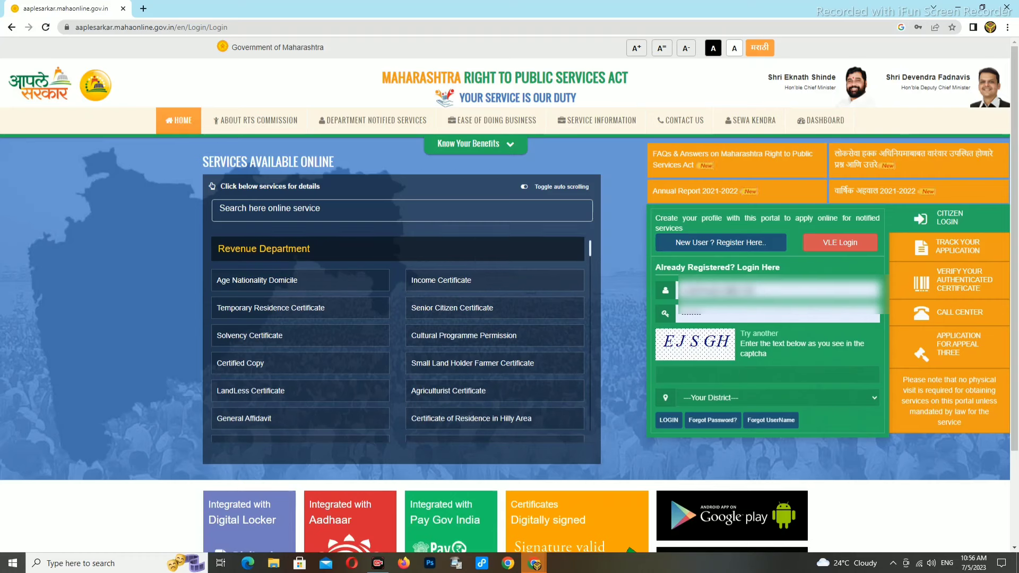
Step: Log in with the new username and password, captcha EJSGH and district Nagpur
left_click(762, 291)
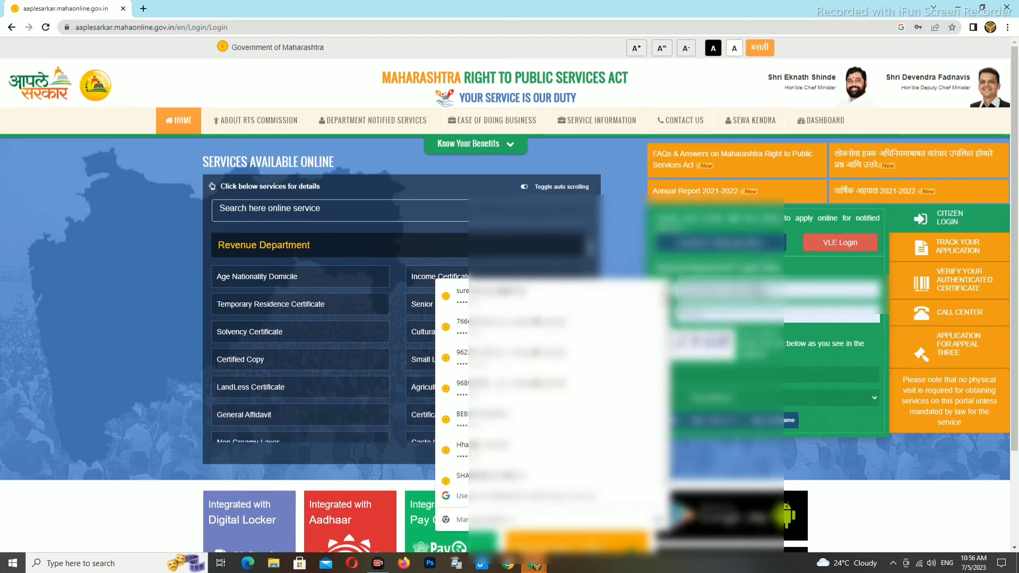
key("BackSpace")
key("BackSpace")
key("BackSpace")
key("BackSpace")
key("BackSpace")
key("BackSpace")
key("BackSpace")
key("BackSpace")
key("BackSpace")
key("BackSpace")
key("BackSpace")
key("BackSpace")
key("BackSpace")
key("BackSpace")
key("BackSpace")
key("BackSpace")
key("BackSpace")
key("BackSpace")
key("BackSpace")
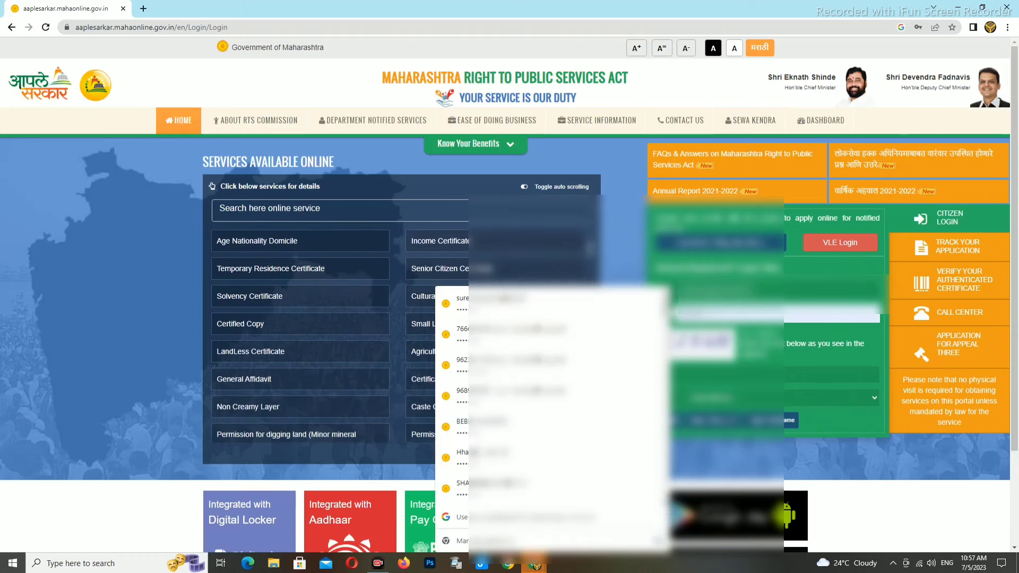
key("BackSpace")
key("BackSpace")
key("BackSpace")
key("BackSpace")
key("BackSpace")
key("BackSpace")
key("BackSpace")
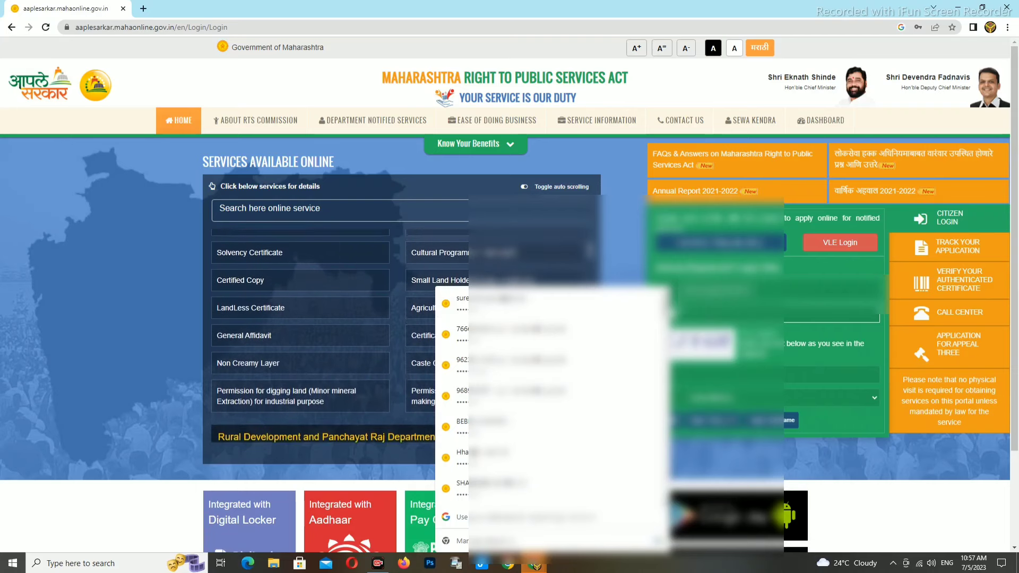
type("•")
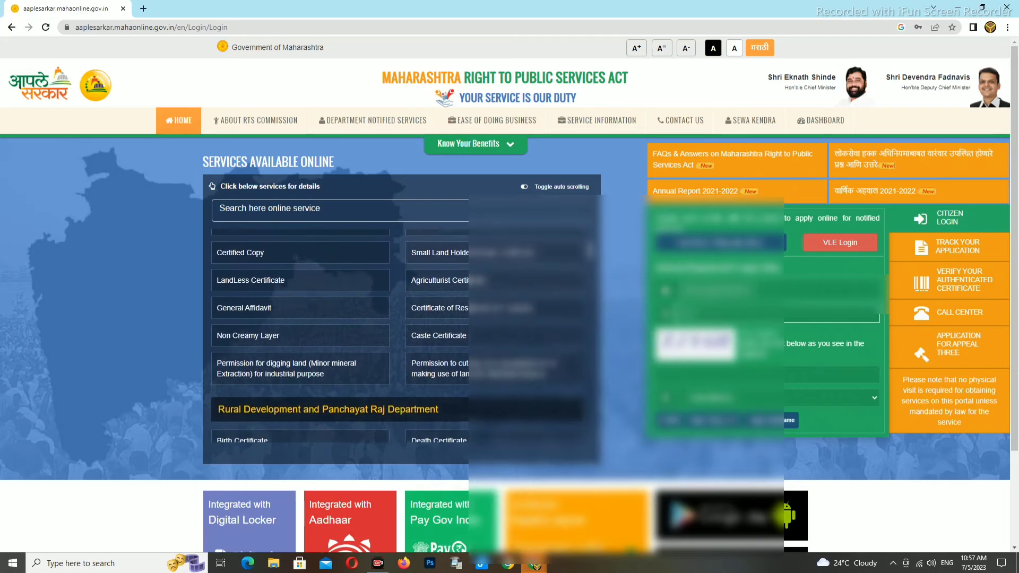
key("Tab")
key("Tab")
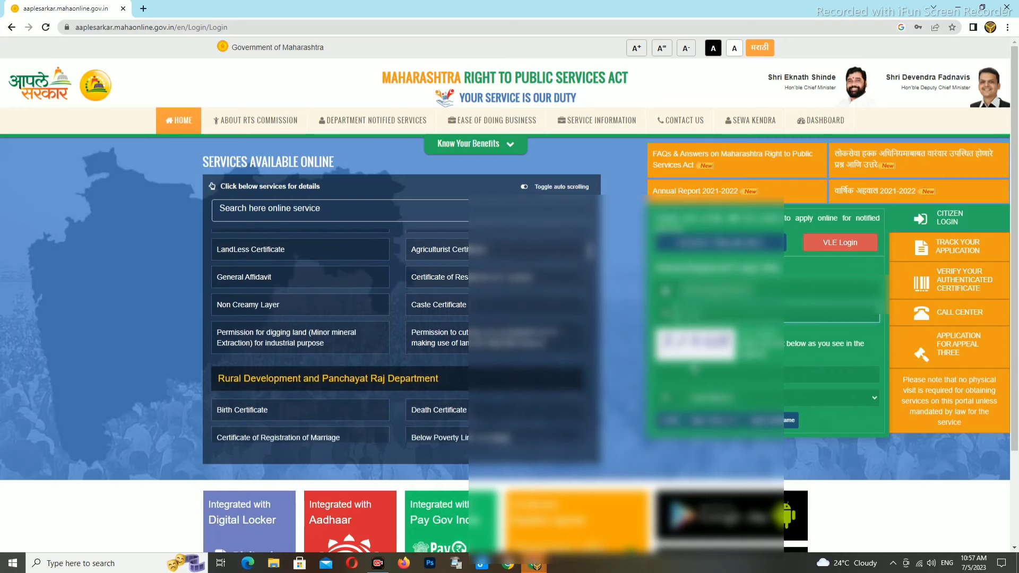
type("E")
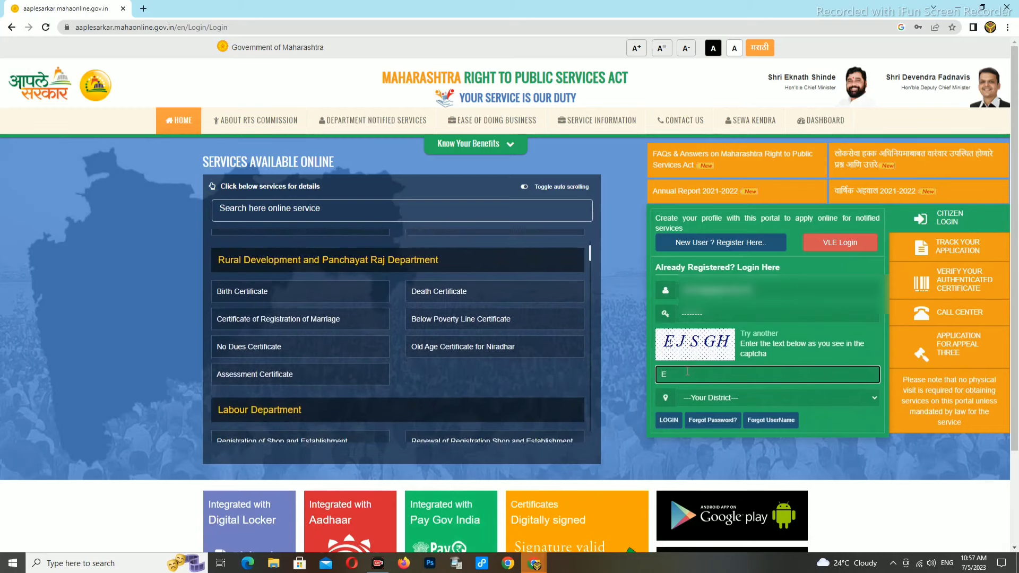
type("JS")
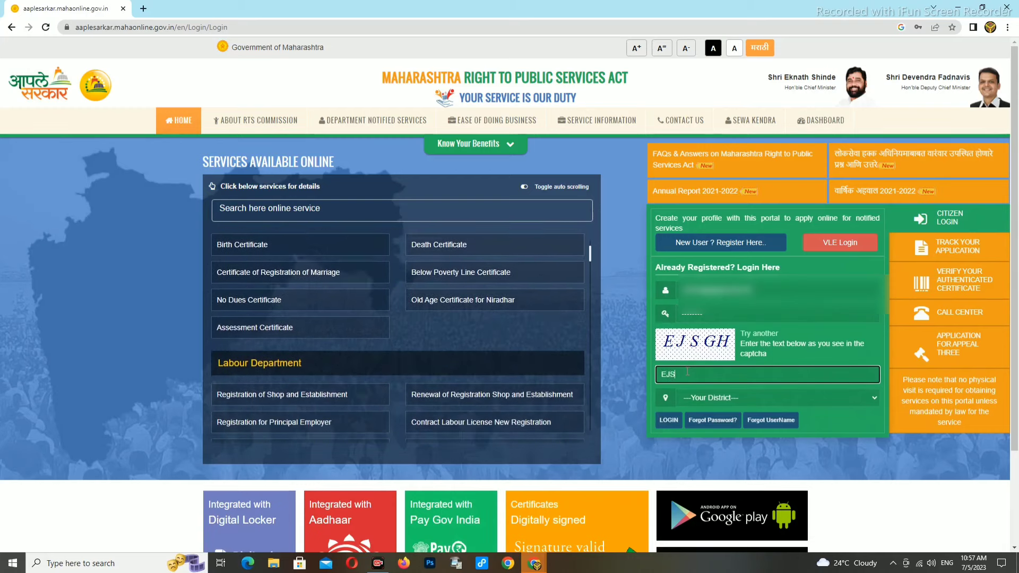
type("GH")
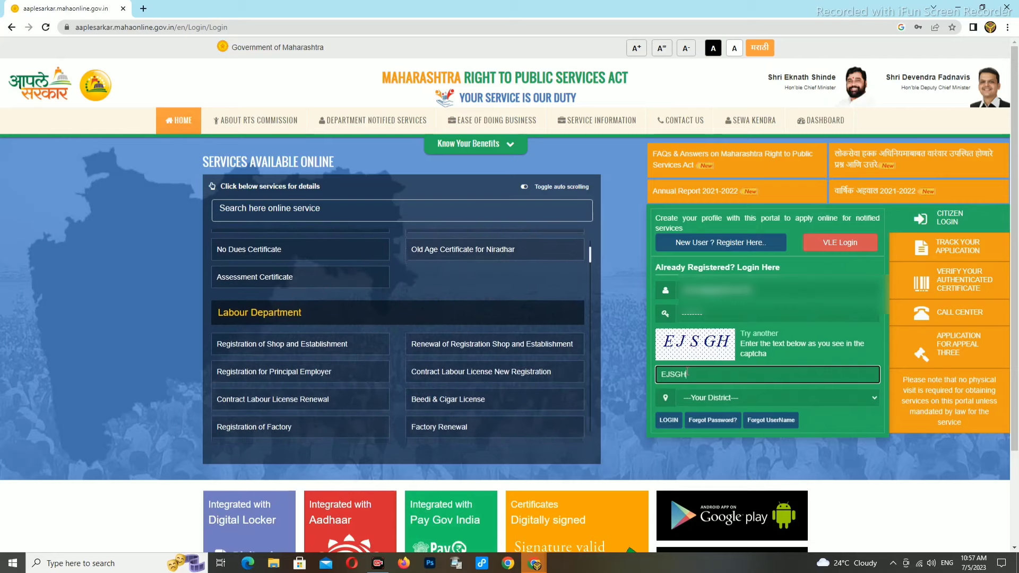
left_click(711, 398)
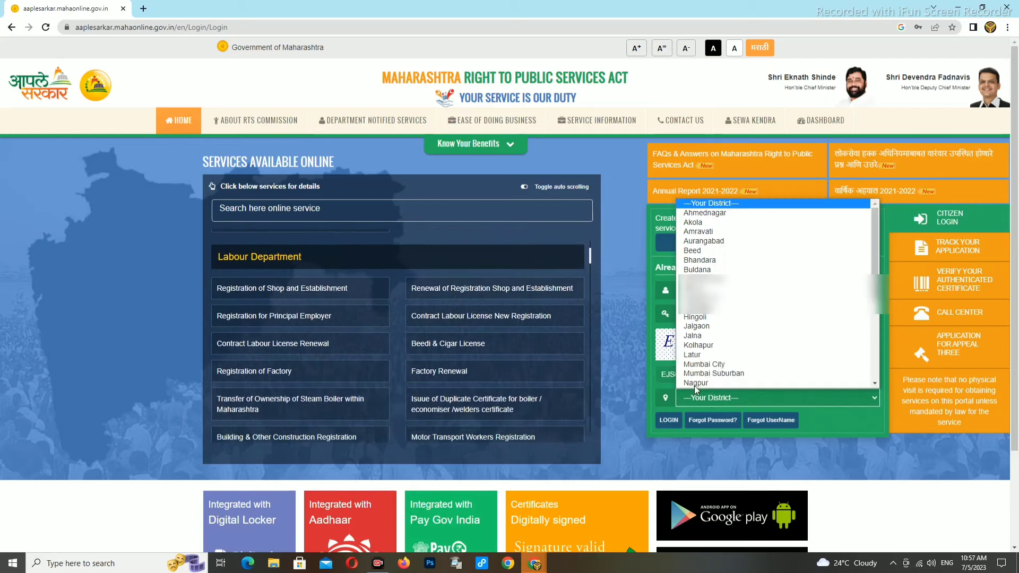
left_click(694, 382)
left_click(669, 421)
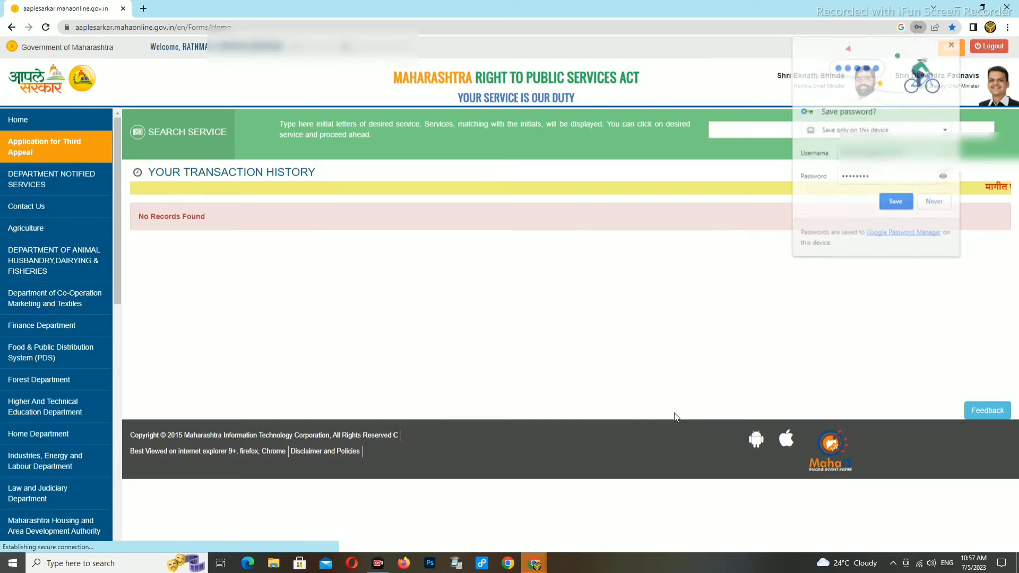
Step: Save the login password in Chrome and scroll the sidebar to Revenue Department
left_click(896, 202)
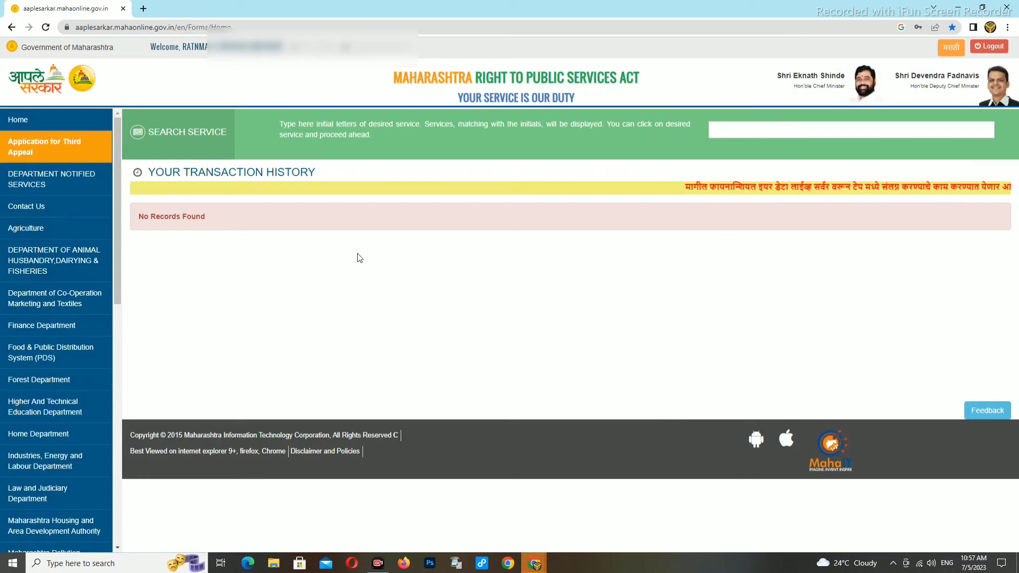
scroll(53, 318, "down", 1)
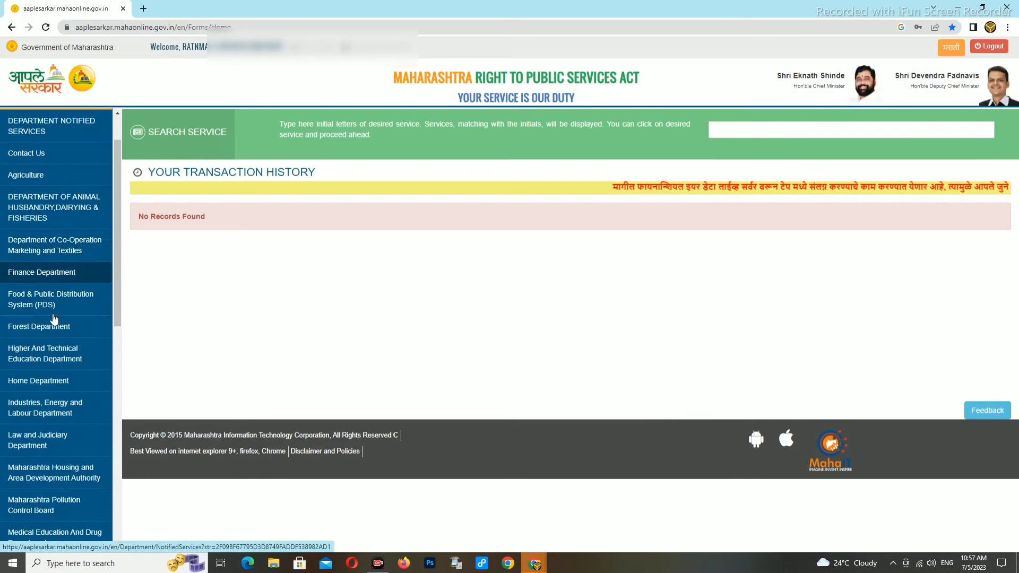
scroll(53, 366, "down", 3)
scroll(52, 383, "down", 4)
scroll(48, 433, "down", 3)
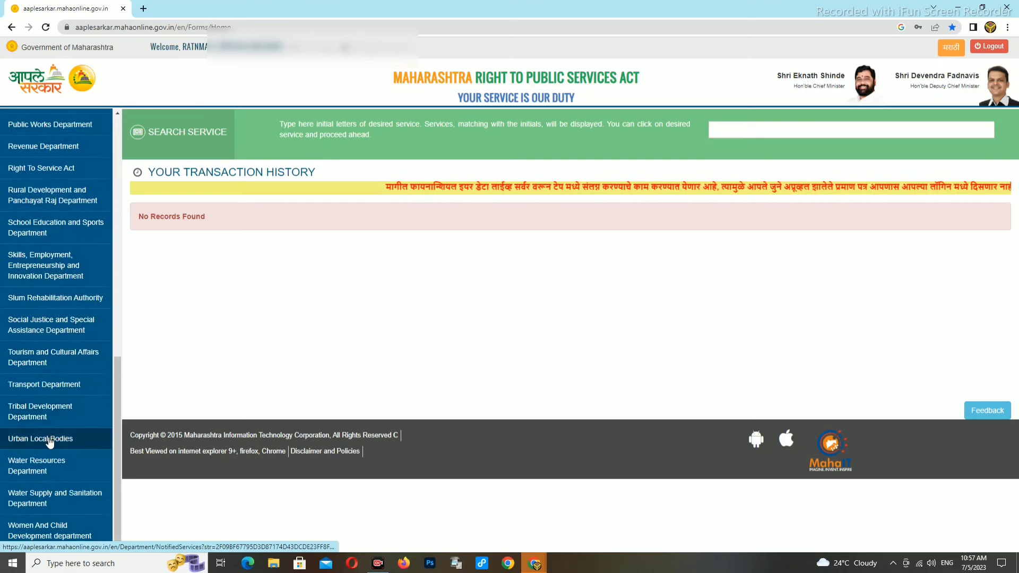
scroll(38, 376, "up", 1)
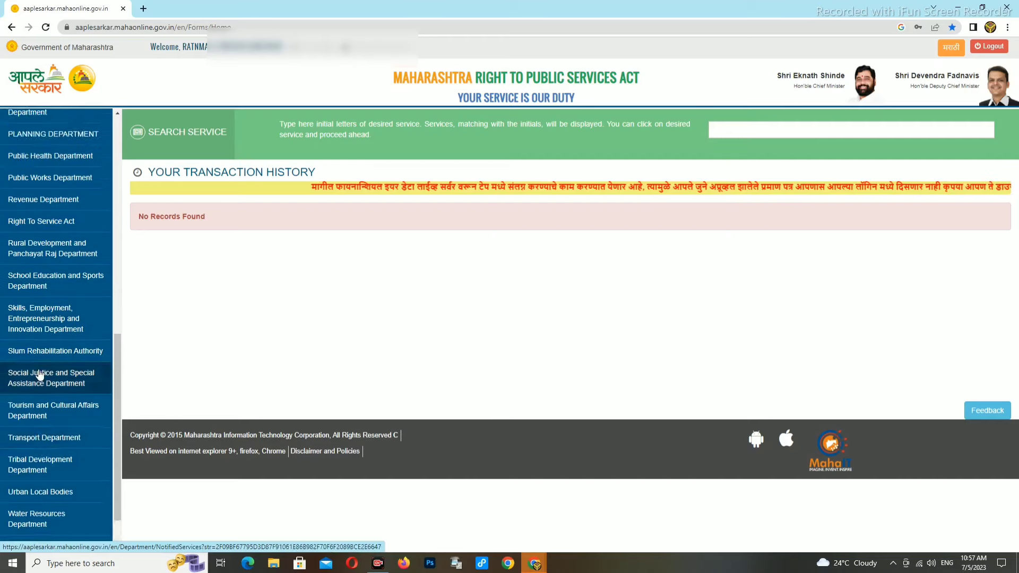
scroll(38, 375, "up", 2)
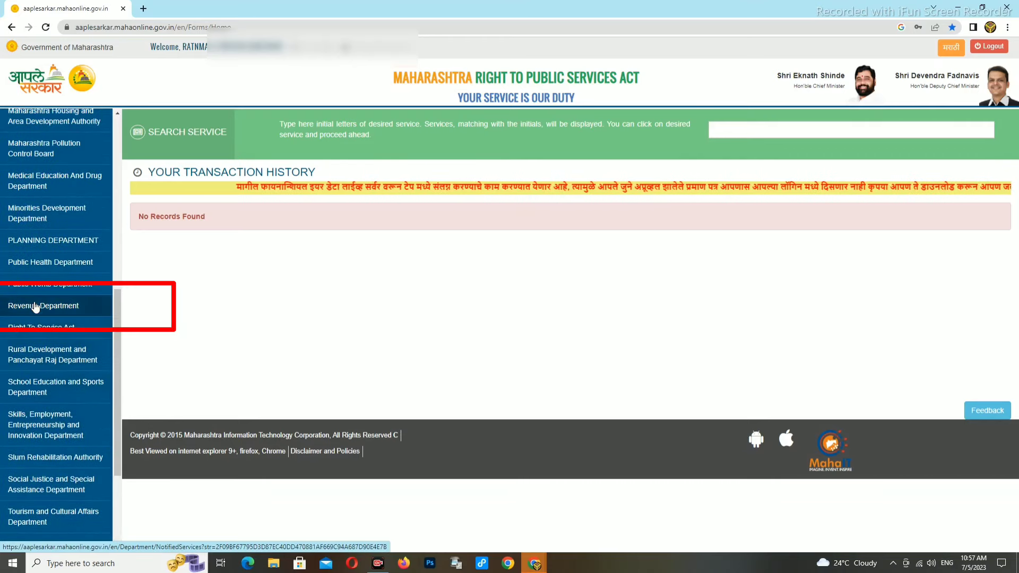
Step: Open Revenue Department and choose Revenue Services as the sub department
left_click(35, 307)
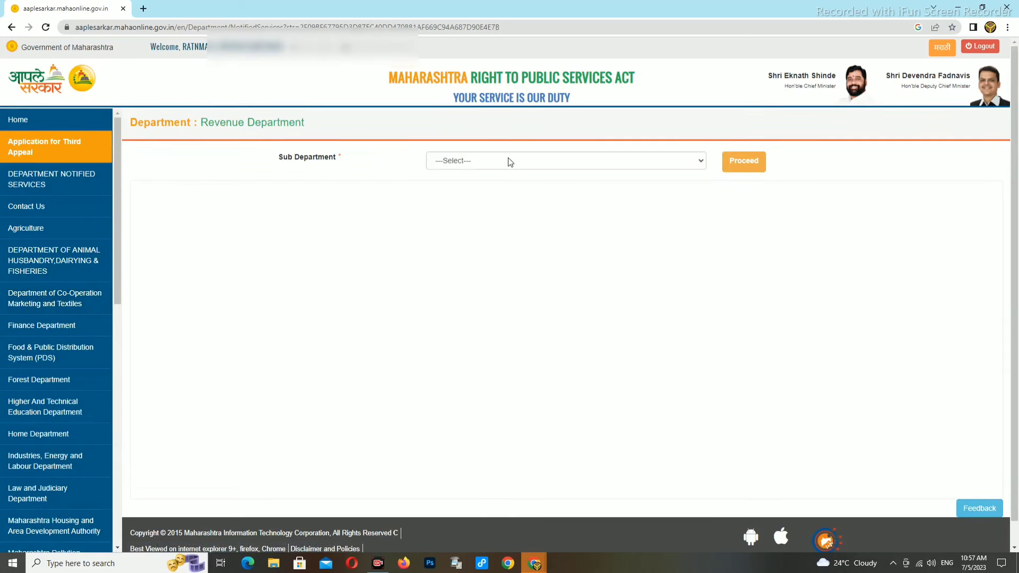
left_click(509, 161)
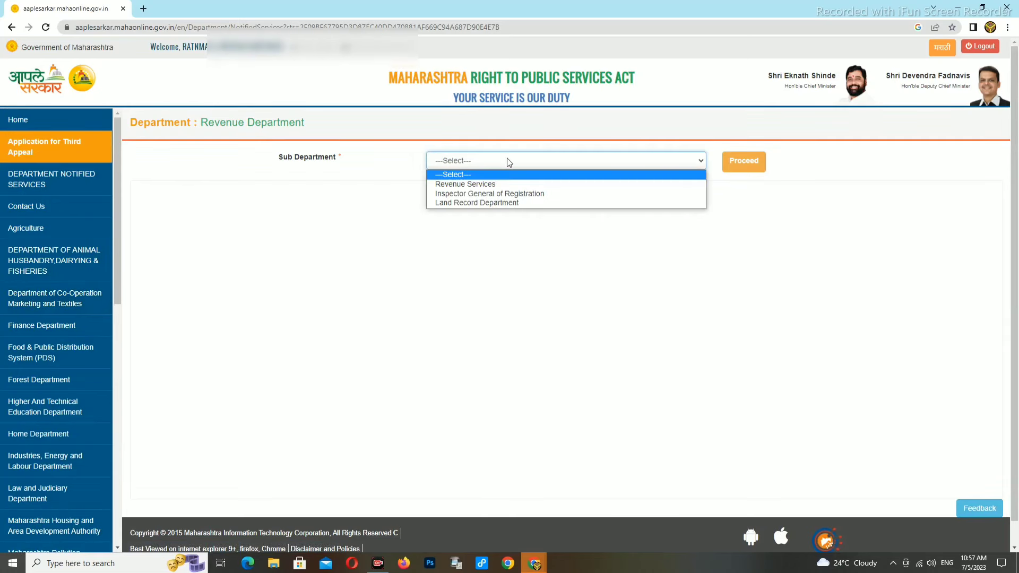
left_click(457, 184)
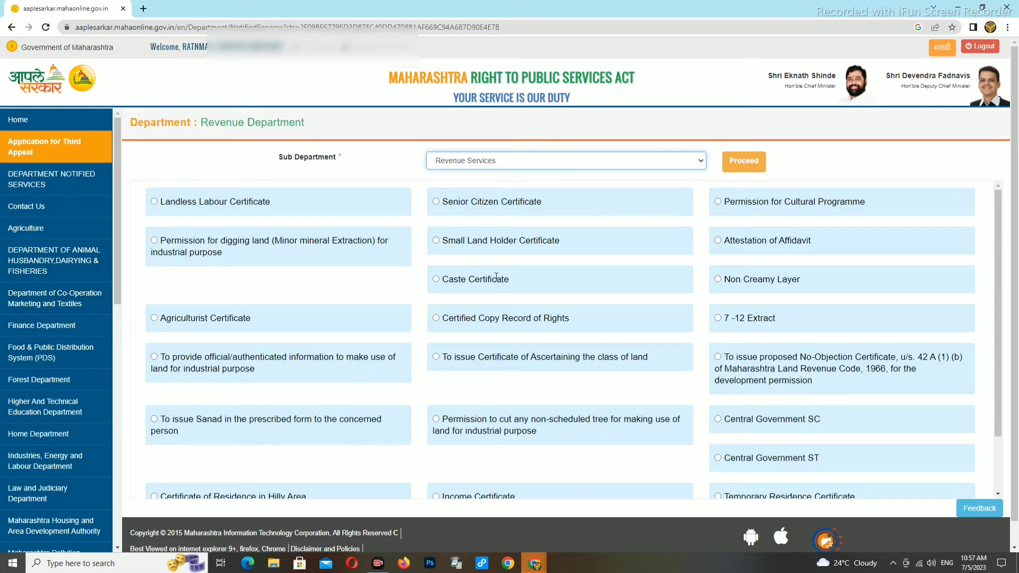
scroll(695, 350, "down", 1)
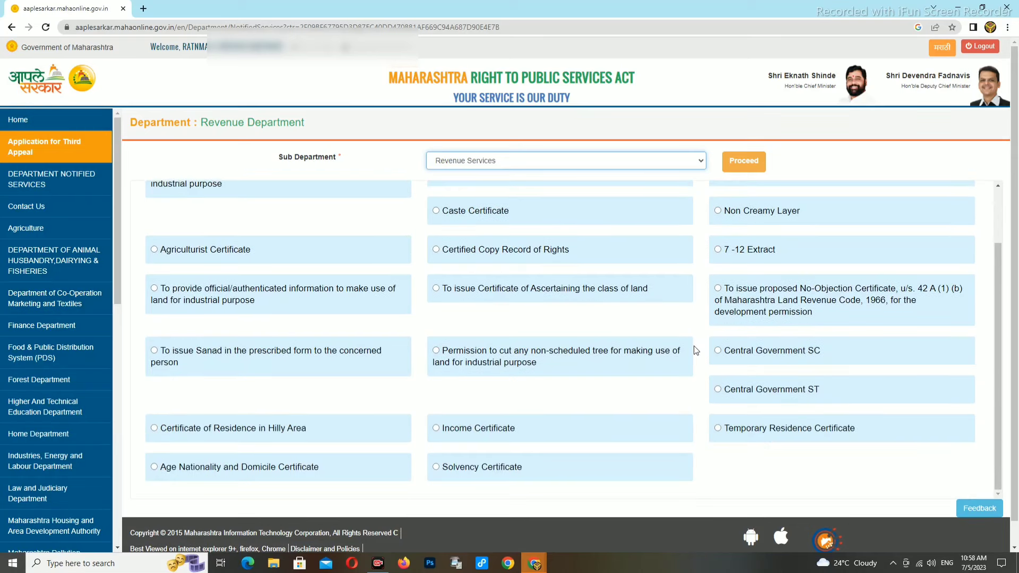
scroll(613, 333, "down", 1)
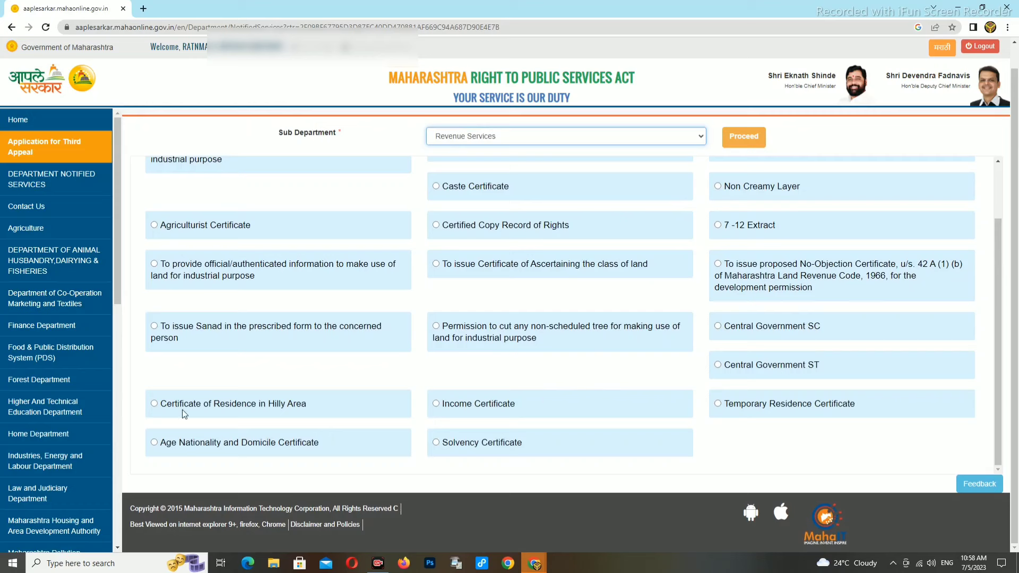
scroll(233, 366, "up", 3)
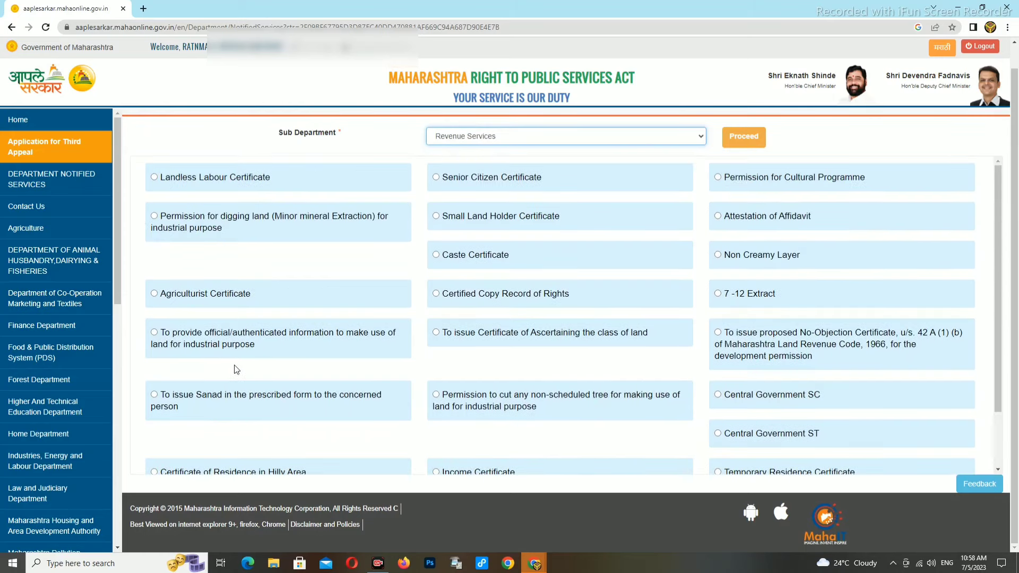
scroll(256, 355, "up", 1)
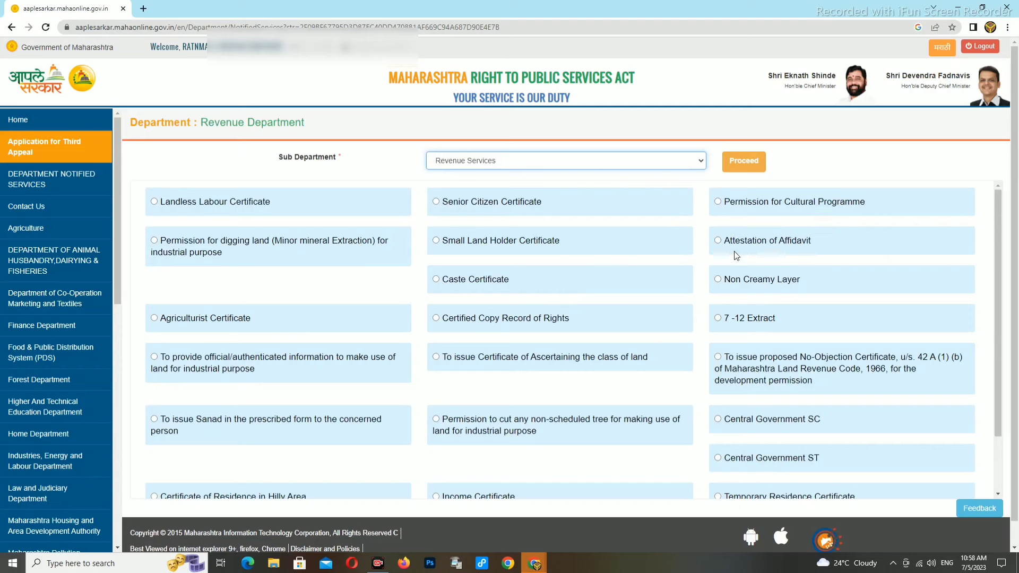
Step: Select the Attestation of Affidavit service and proceed to the department portal
left_click(719, 242)
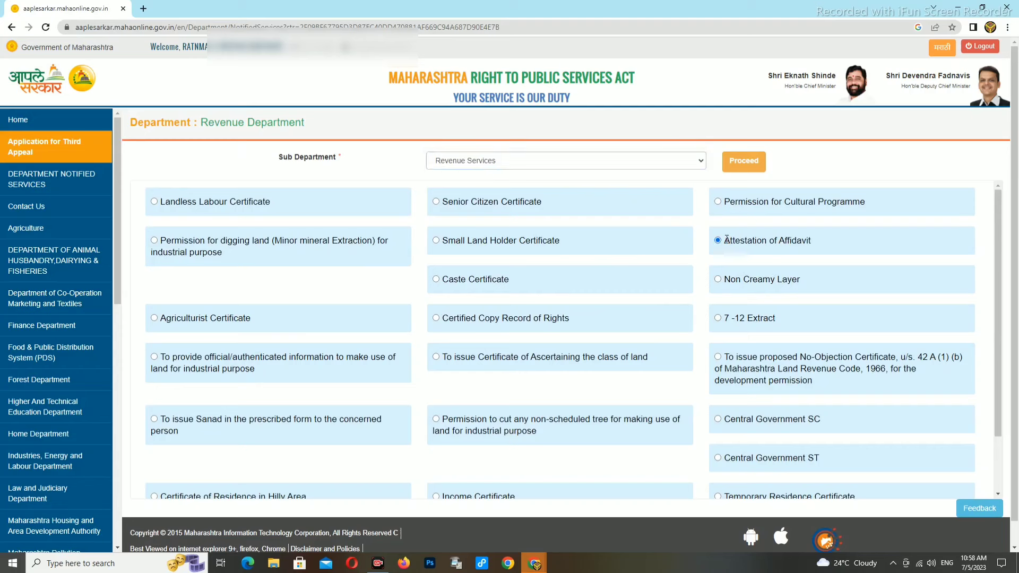
left_click_drag(726, 240, 832, 249)
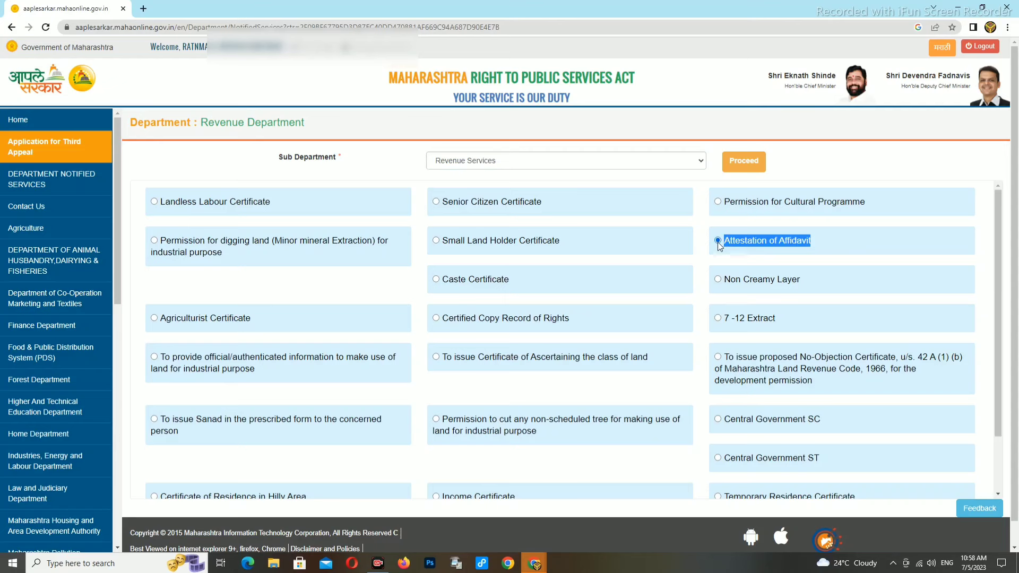
scroll(807, 417, "down", 2)
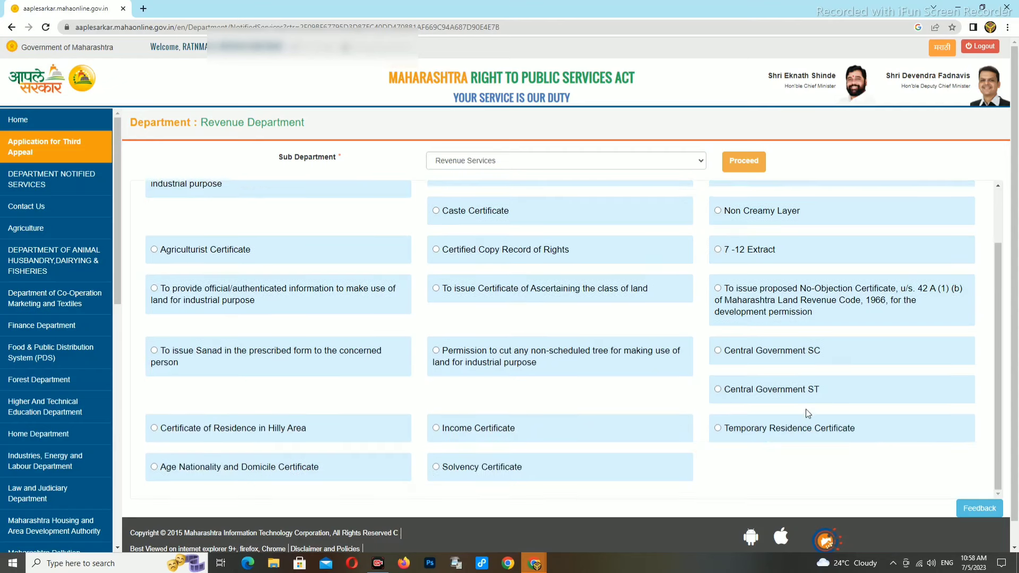
scroll(703, 438, "down", 1)
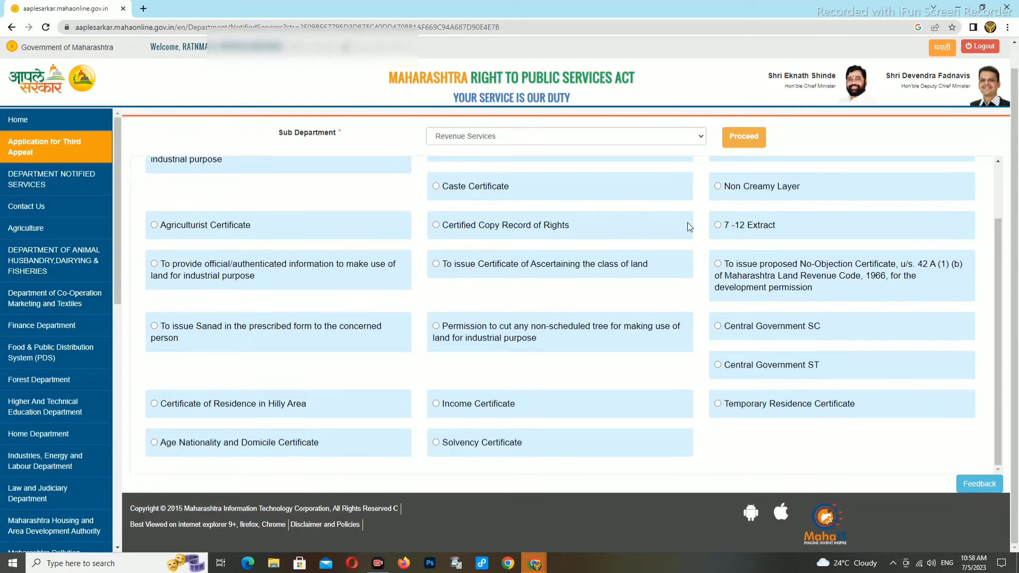
left_click(746, 139)
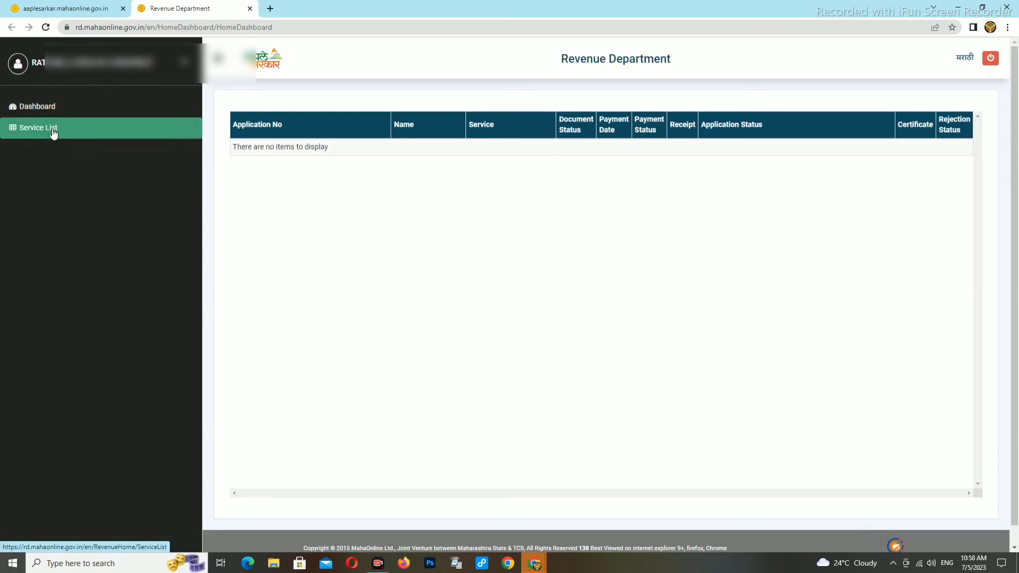
Step: Open the Service List and view the Attestation of Affidavit required documents
left_click(53, 132)
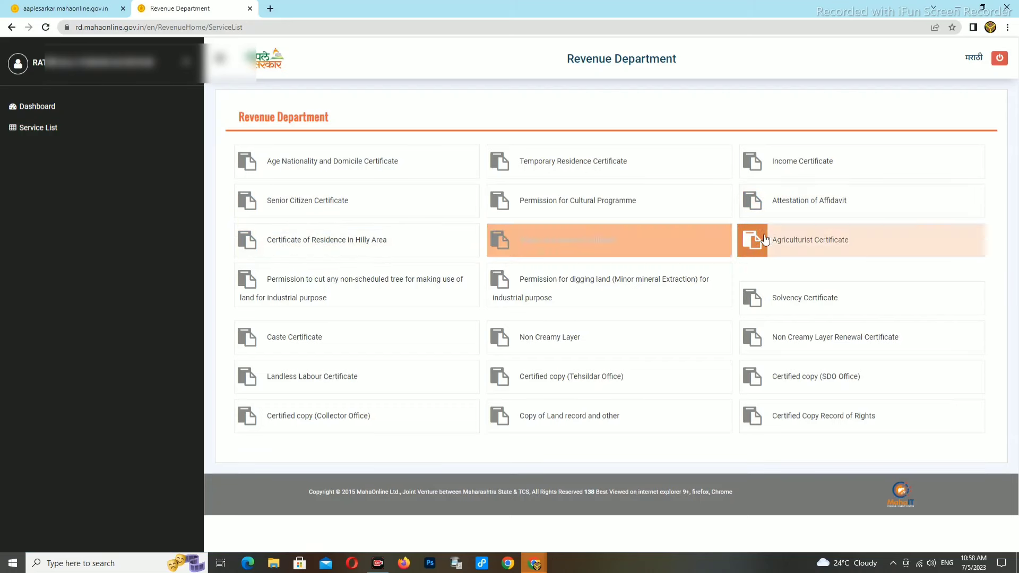
left_click(810, 209)
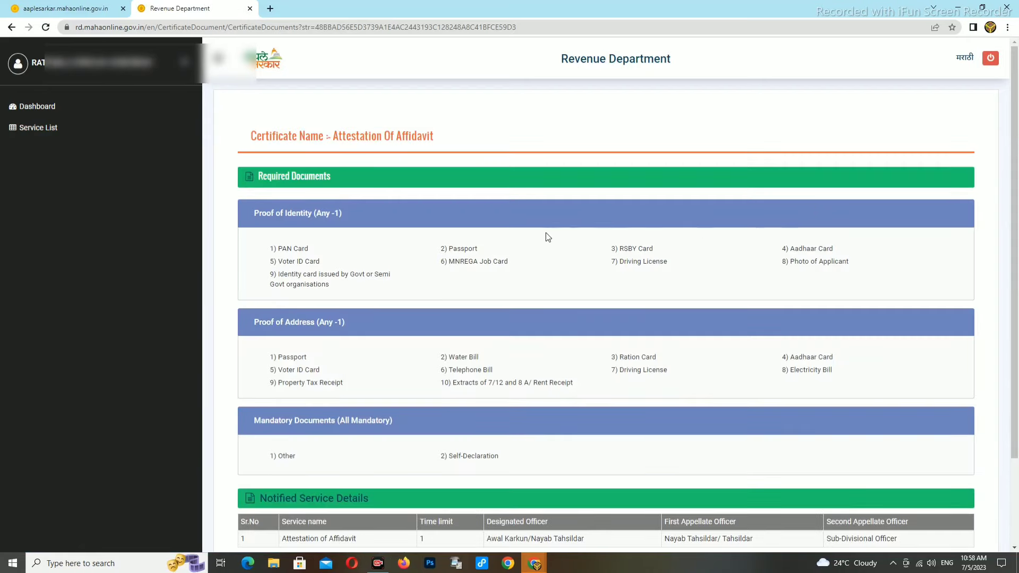
scroll(546, 250, "down", 3)
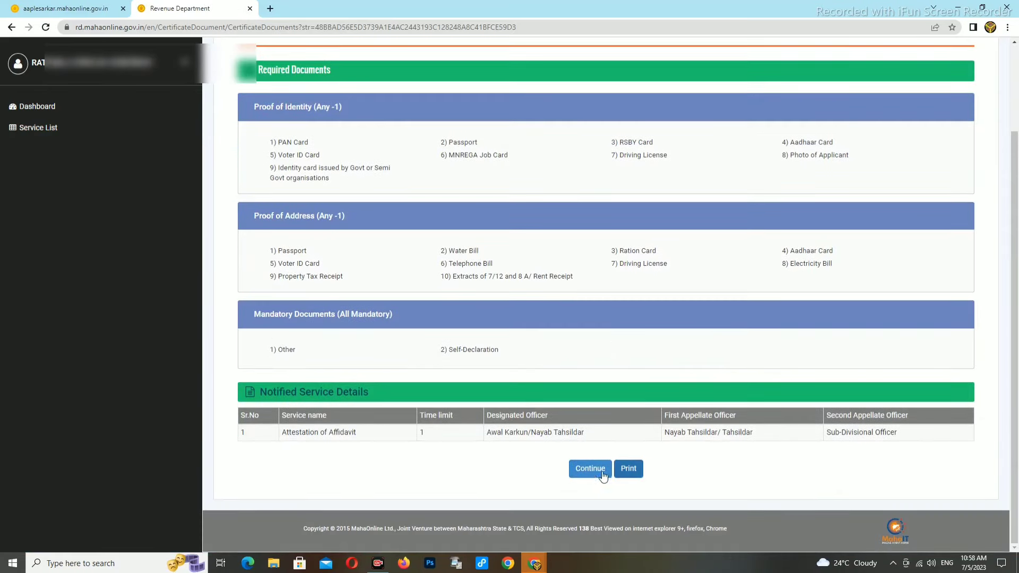
Step: Continue to the Attestation of Affidavit form, review the prefilled full name, then open Salutation
left_click(586, 472)
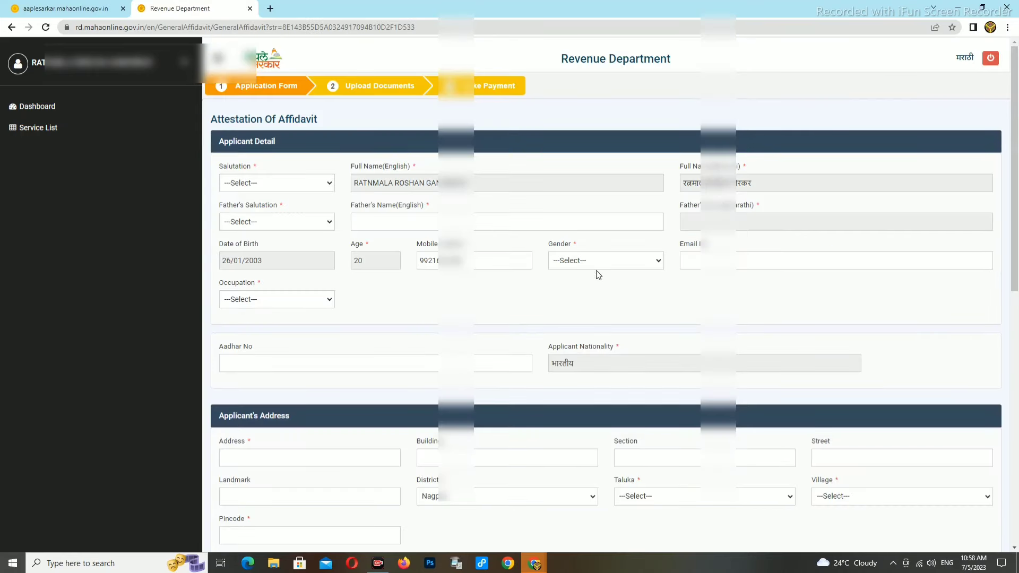
left_click(355, 179)
left_click_drag(355, 179, 467, 190)
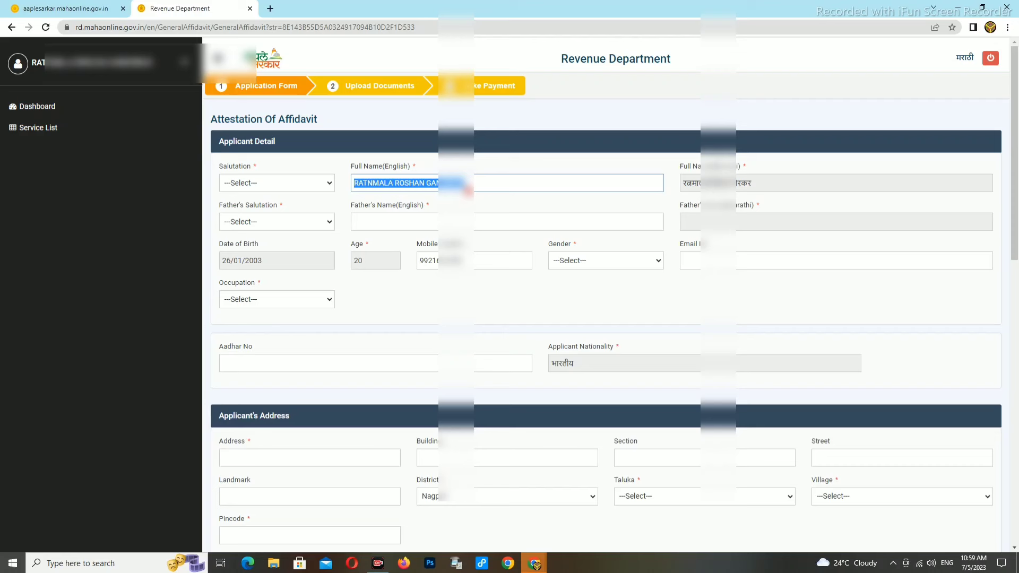
left_click(291, 183)
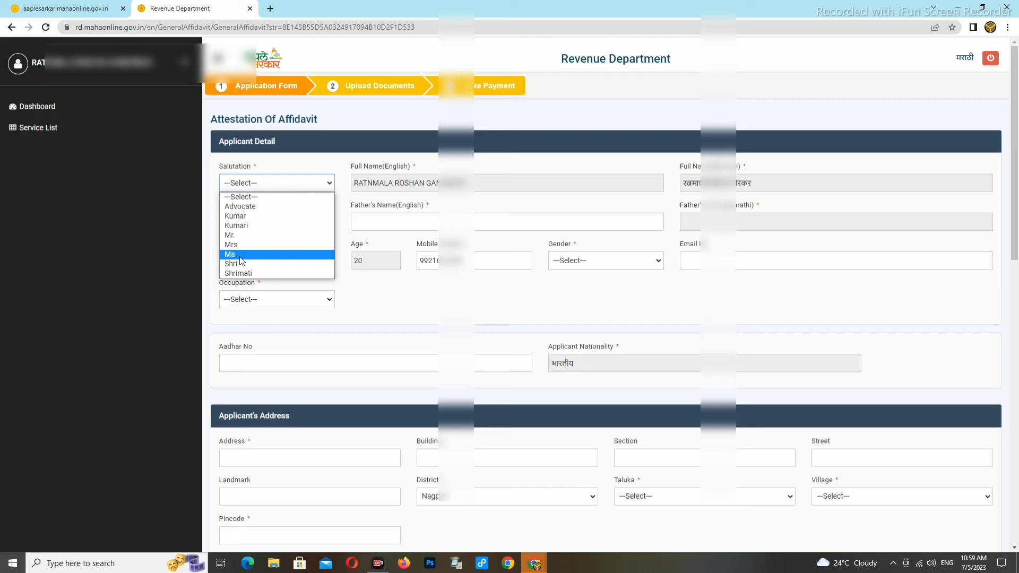
Step: Set the applicant's salutation to Ms and the father's salutation to Mr
left_click(240, 258)
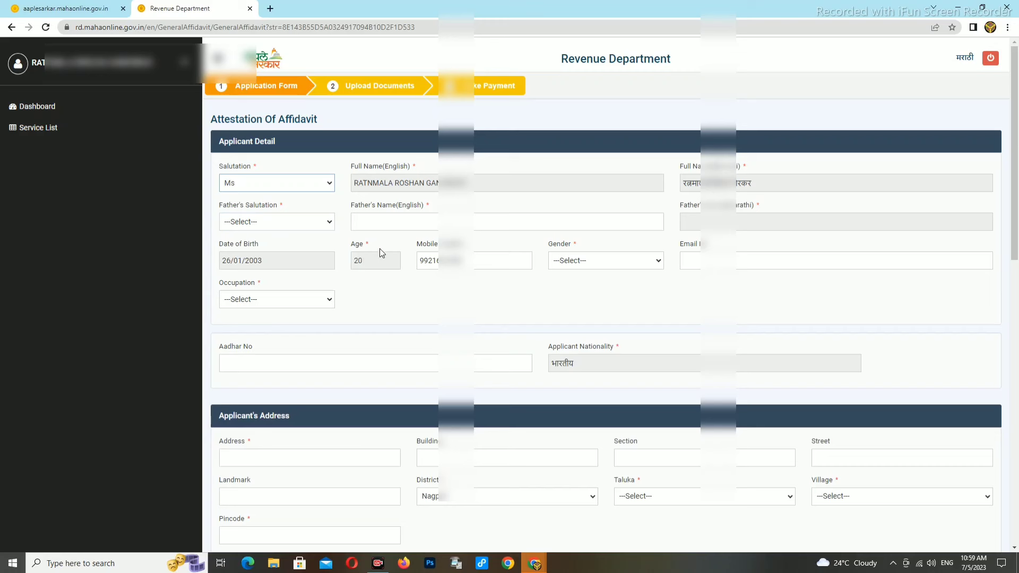
left_click(295, 222)
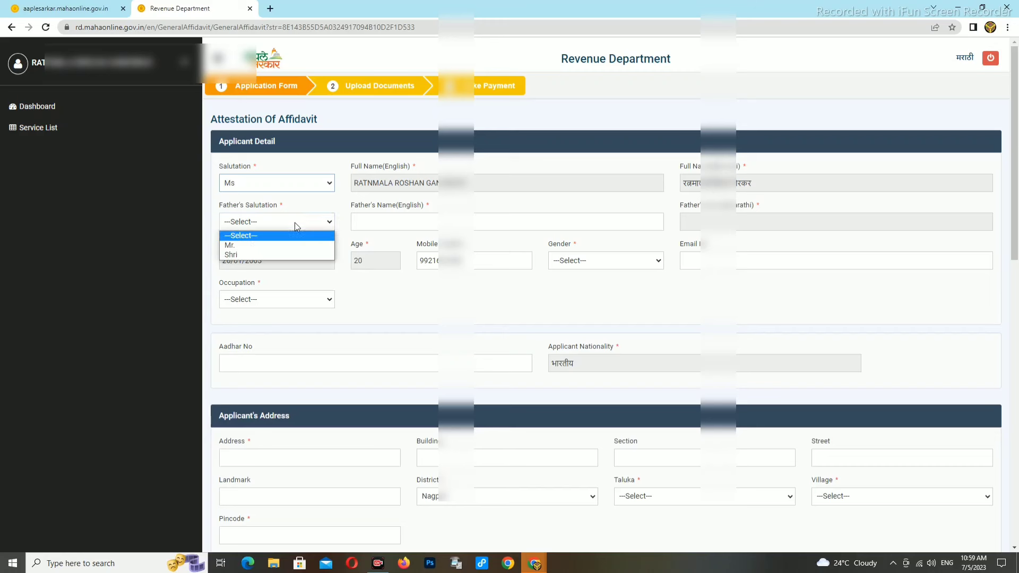
left_click(234, 246)
Step: Enter the father's name in English capitals, then fix its Marathi version with the Inscript keyboard
left_click(385, 221)
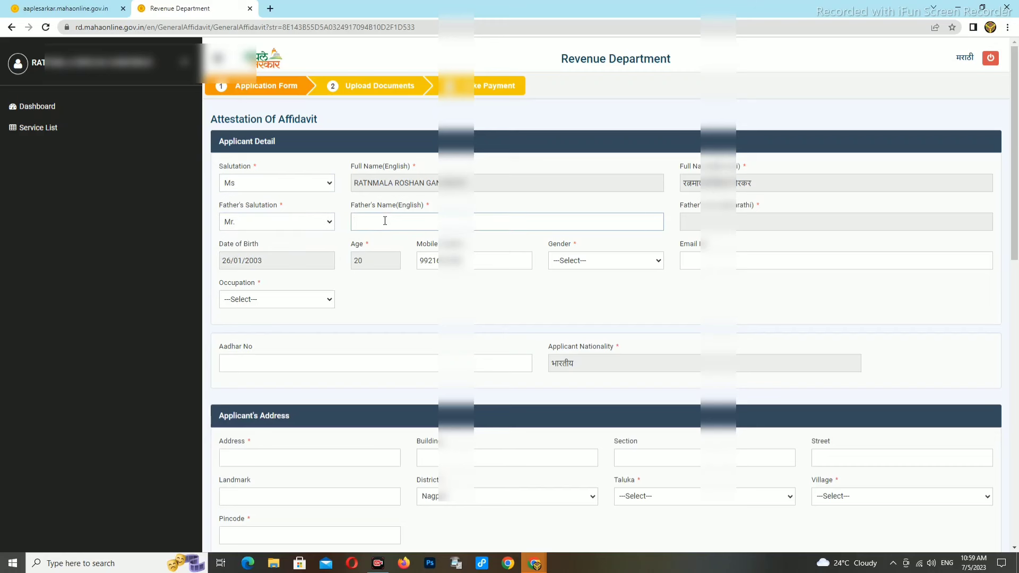
type("baburao")
key("BackSpace")
key("BackSpace")
key("BackSpace")
key("BackSpace")
key("BackSpace")
key("BackSpace")
key("BackSpace")
left_click(735, 222)
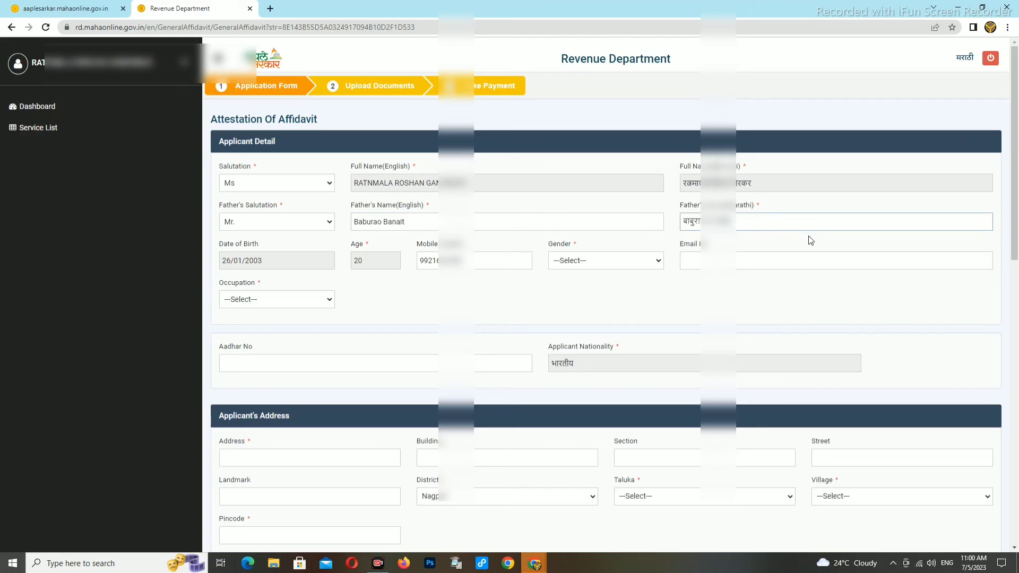
key("ctrl+y")
left_click(715, 223)
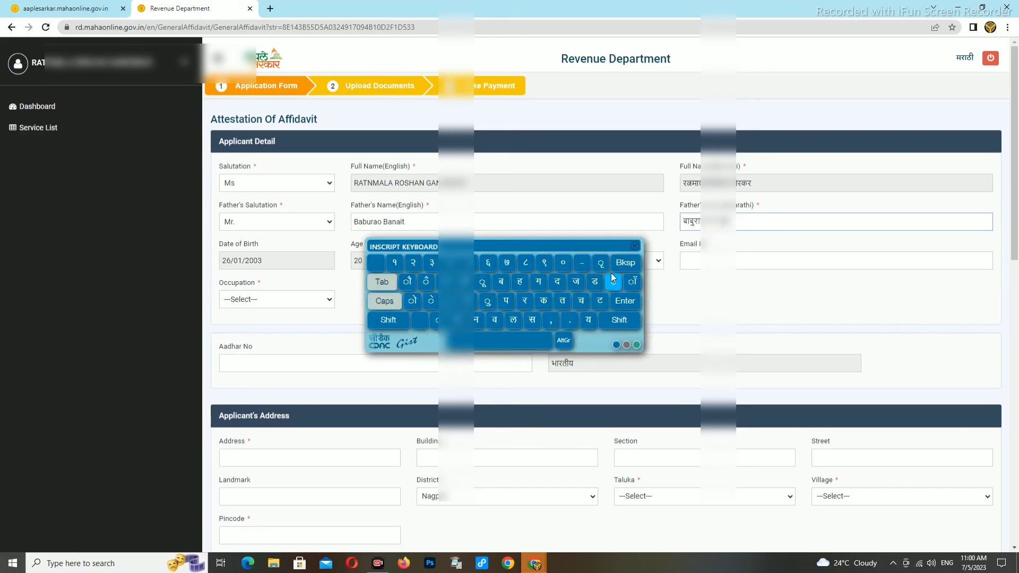
left_click(625, 270)
left_click(635, 247)
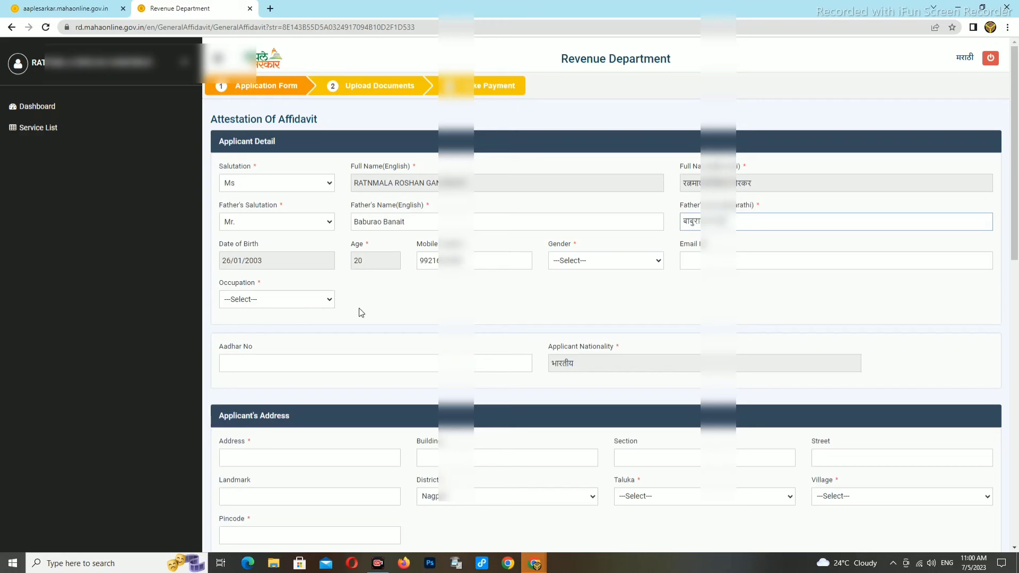
Step: Set the applicant's occupation to Housewife
left_click(265, 301)
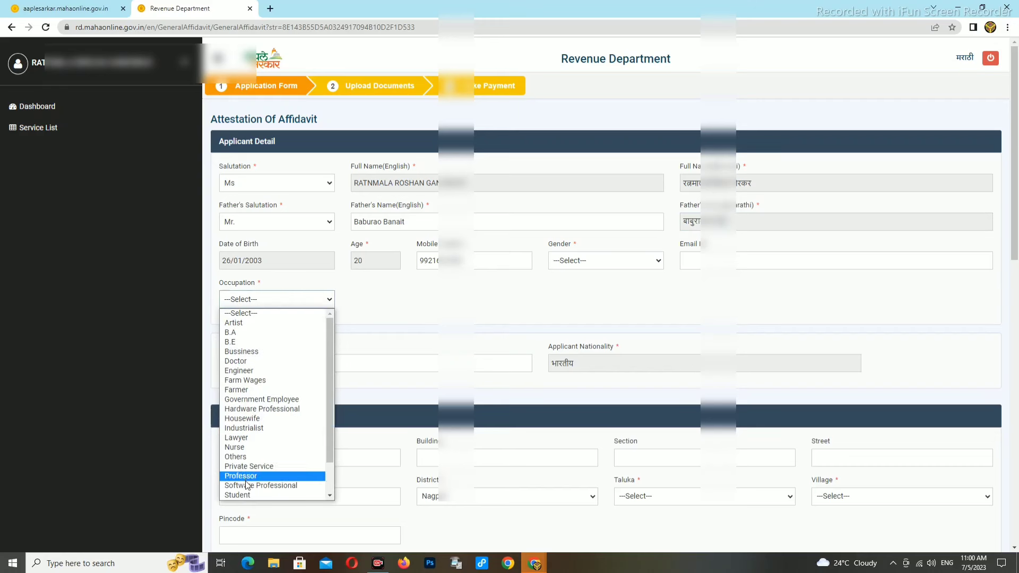
scroll(251, 467, "down", 1)
left_click(245, 248)
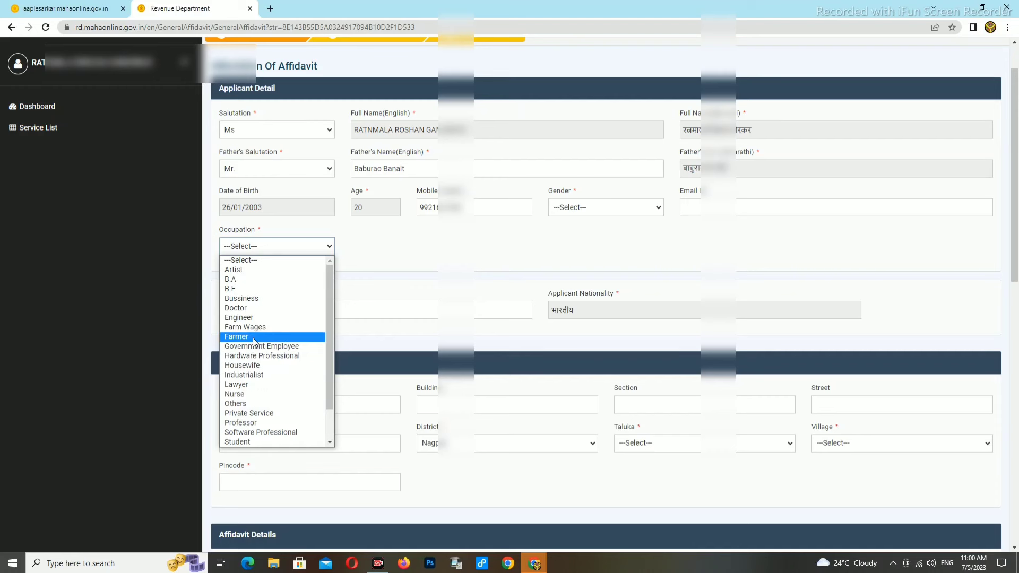
scroll(254, 353, "down", 1)
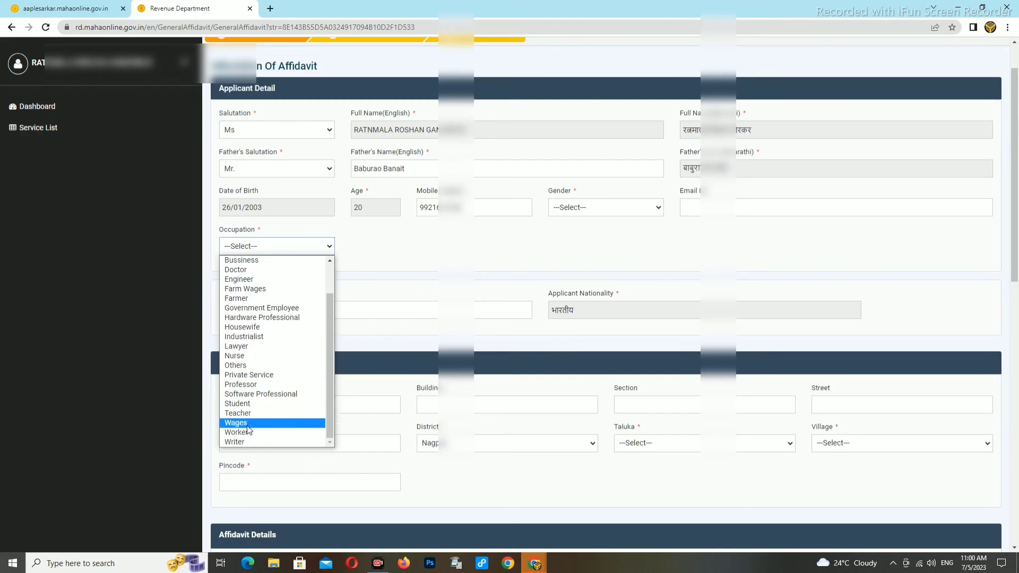
left_click(240, 327)
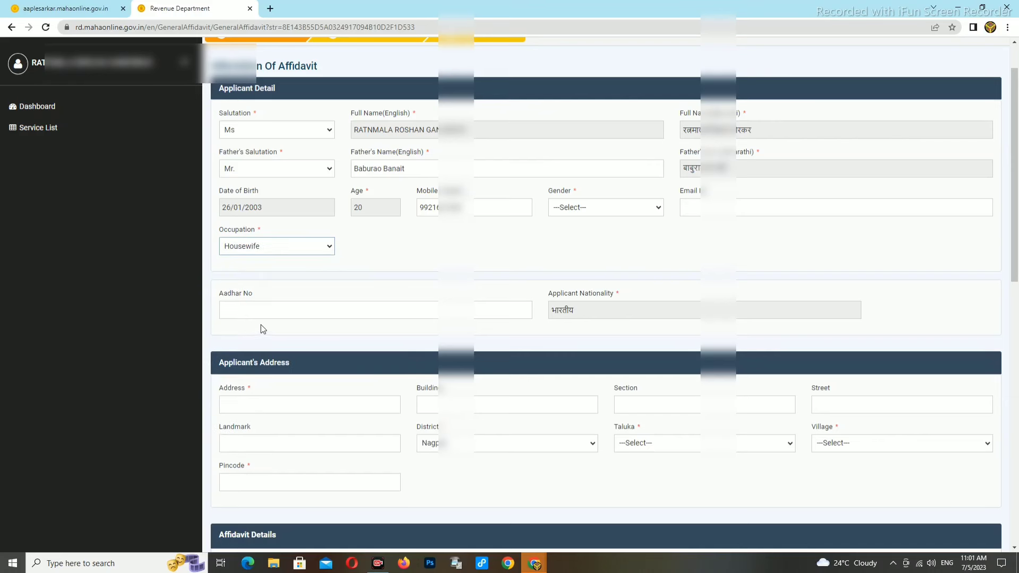
Step: Set gender to F and enter KHAIRGAON as the address line
left_click(254, 314)
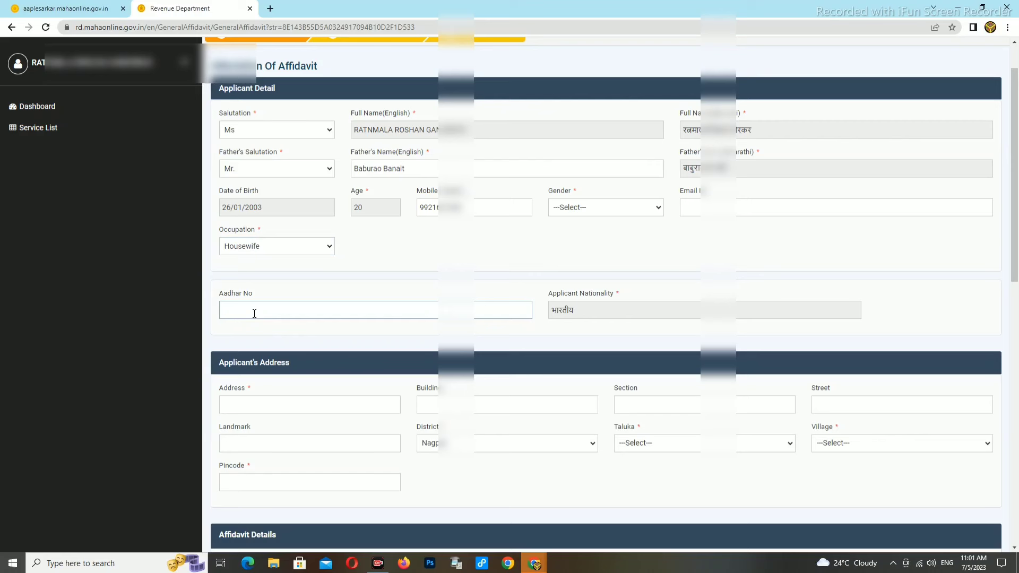
left_click(581, 209)
left_click(609, 242)
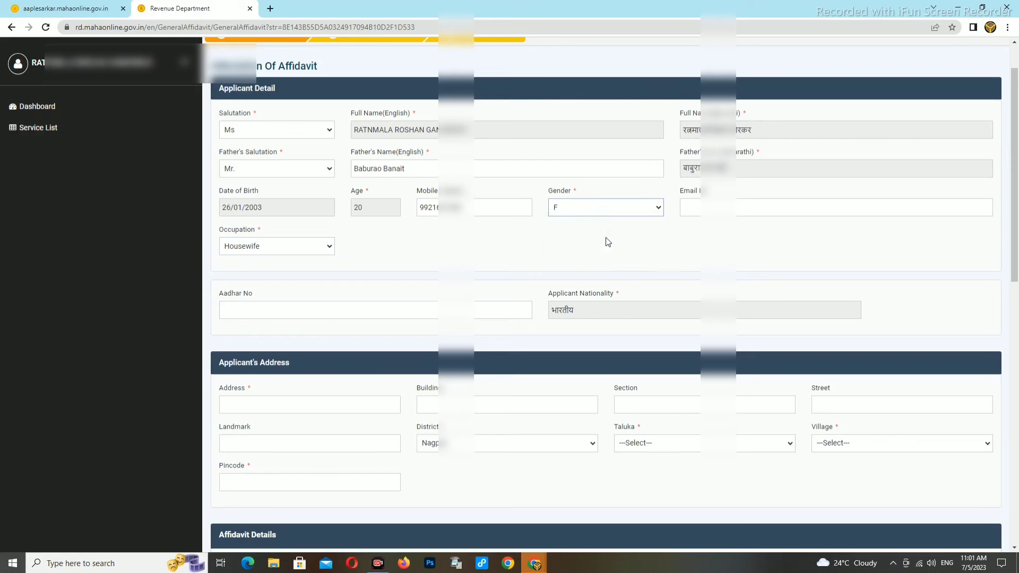
scroll(667, 227, "down", 1)
left_click(257, 351)
type("KHAIRGAON")
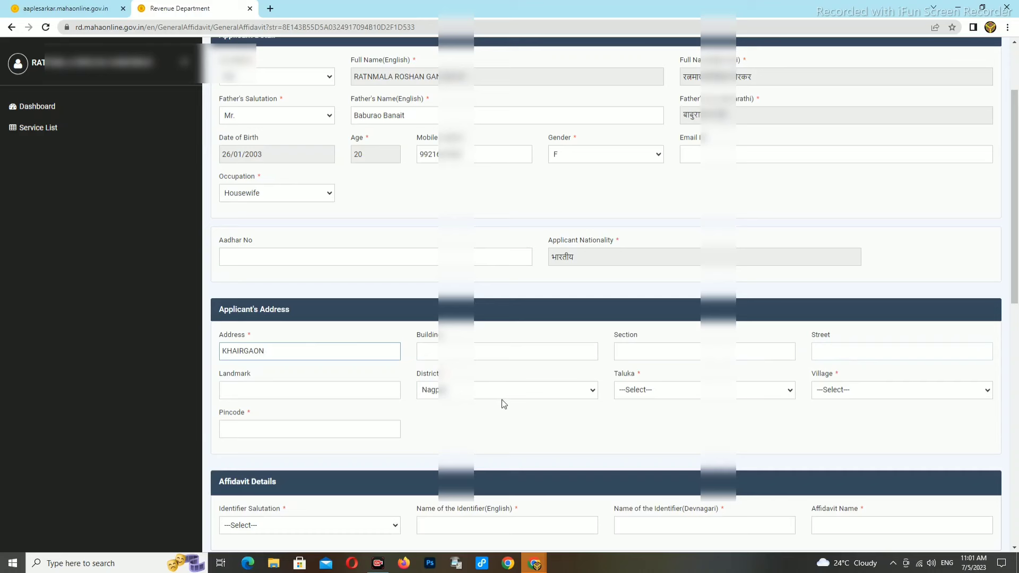
Step: Choose taluka Narkhed and village Khairgaon for the applicant's address
left_click(655, 401)
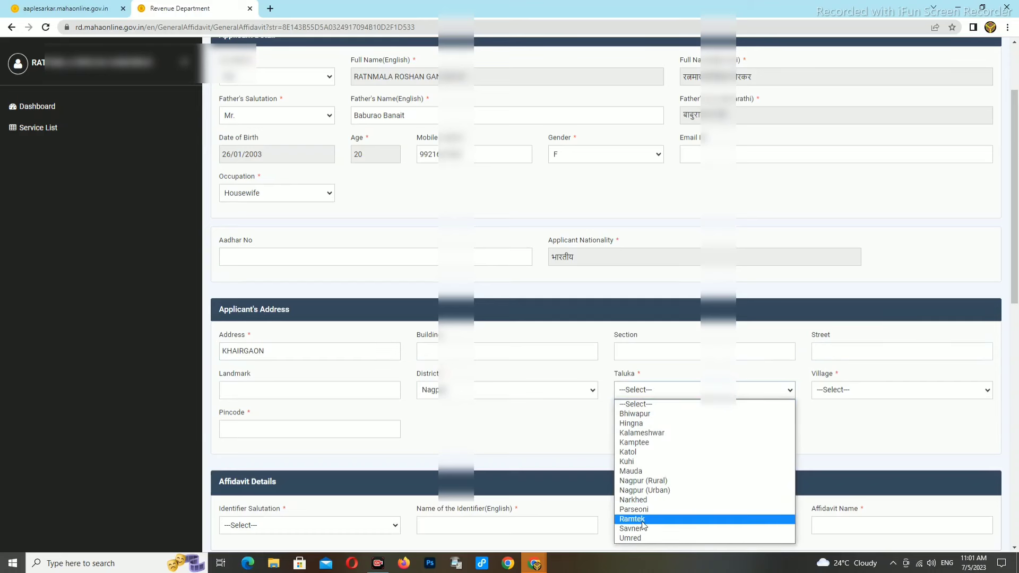
left_click(643, 501)
left_click(847, 393)
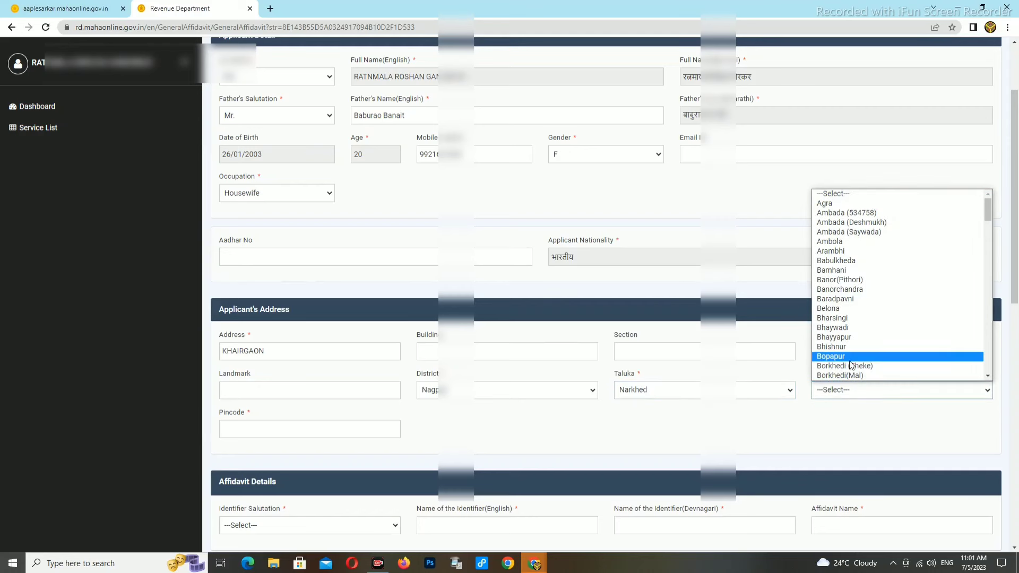
type("khairgaon")
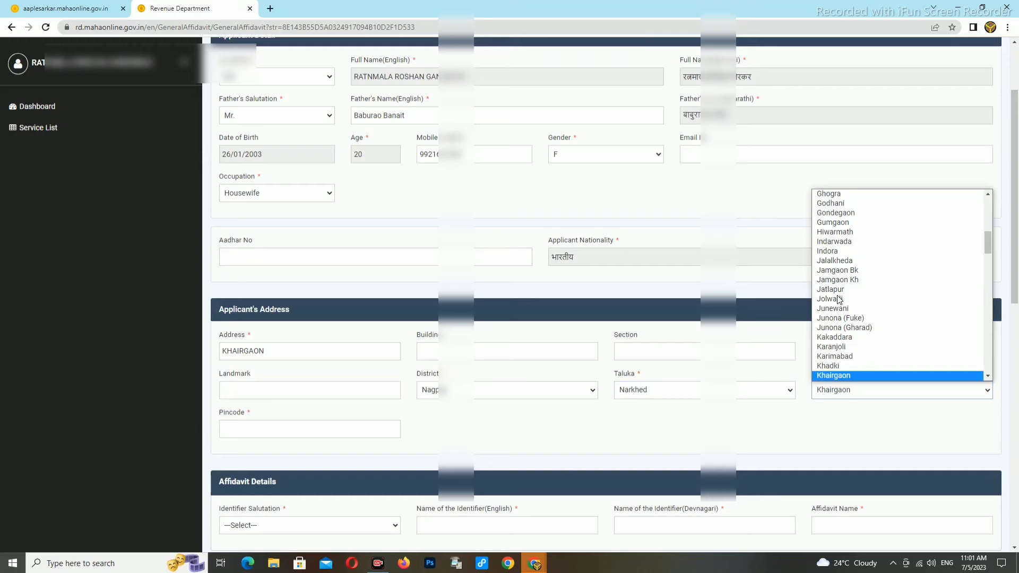
left_click(833, 376)
Step: Enter the address pincode 441303
scroll(694, 421, "down", 1)
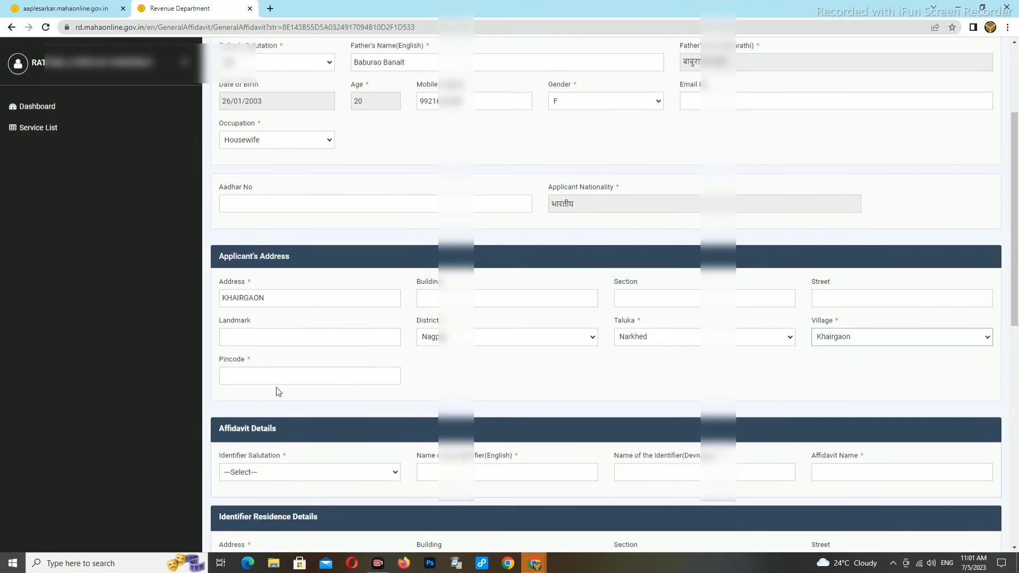
left_click(264, 378)
type("441303")
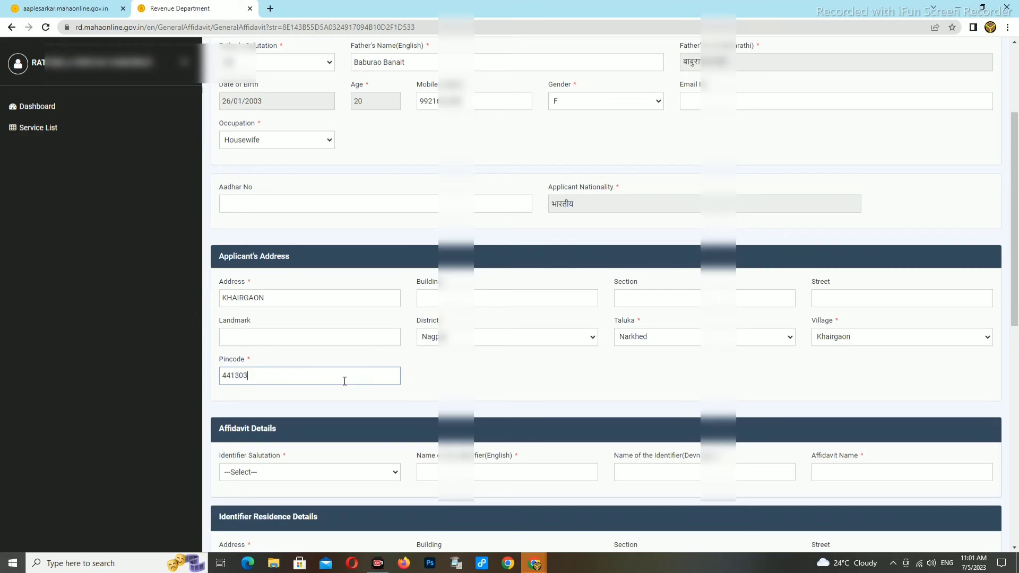
scroll(329, 396, "down", 1)
left_click(303, 420)
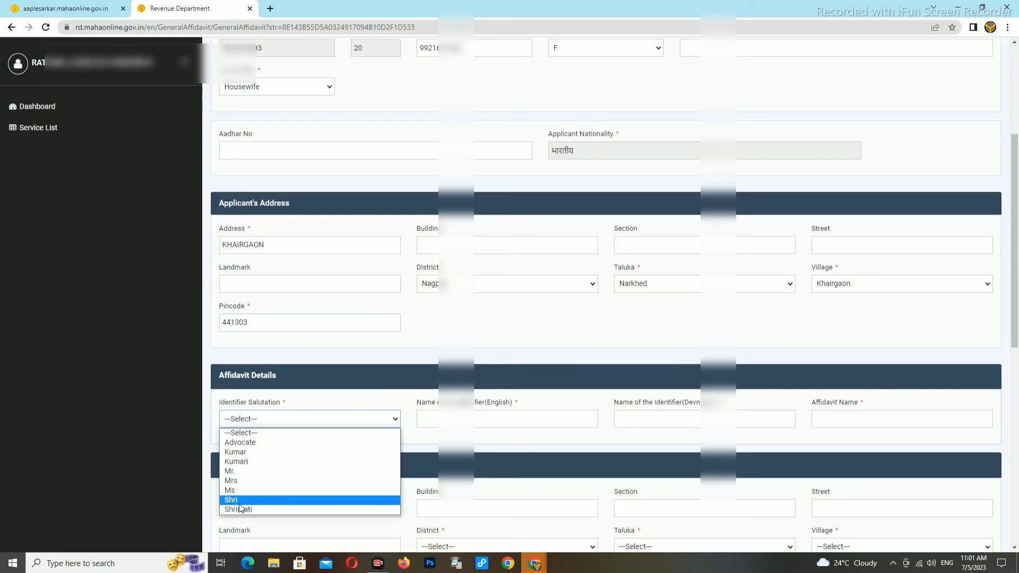
Step: Set identifier salutation to Mr., enter the identifier's English and Devanagari names, and start the affidavit name
left_click(232, 473)
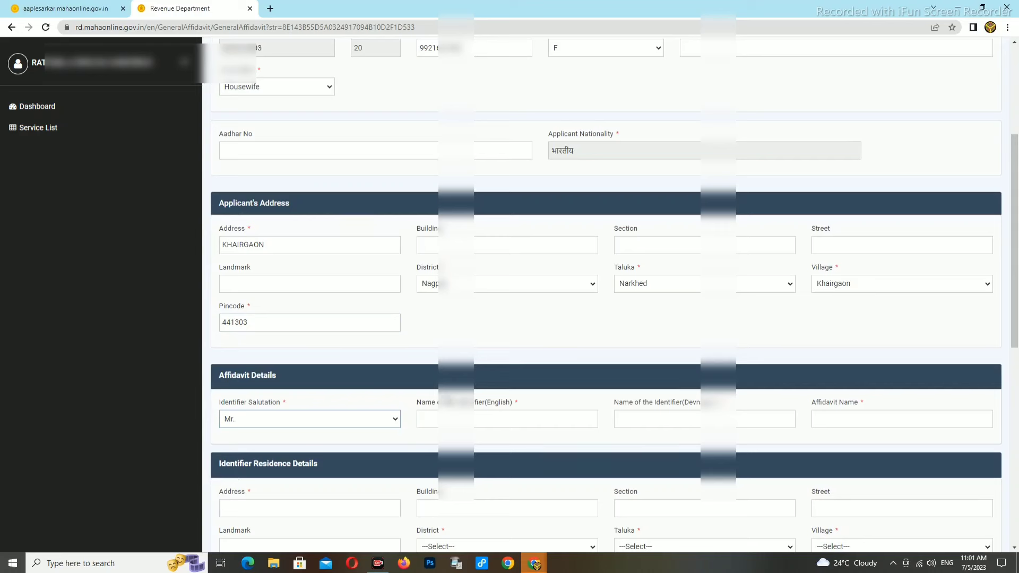
left_click(443, 422)
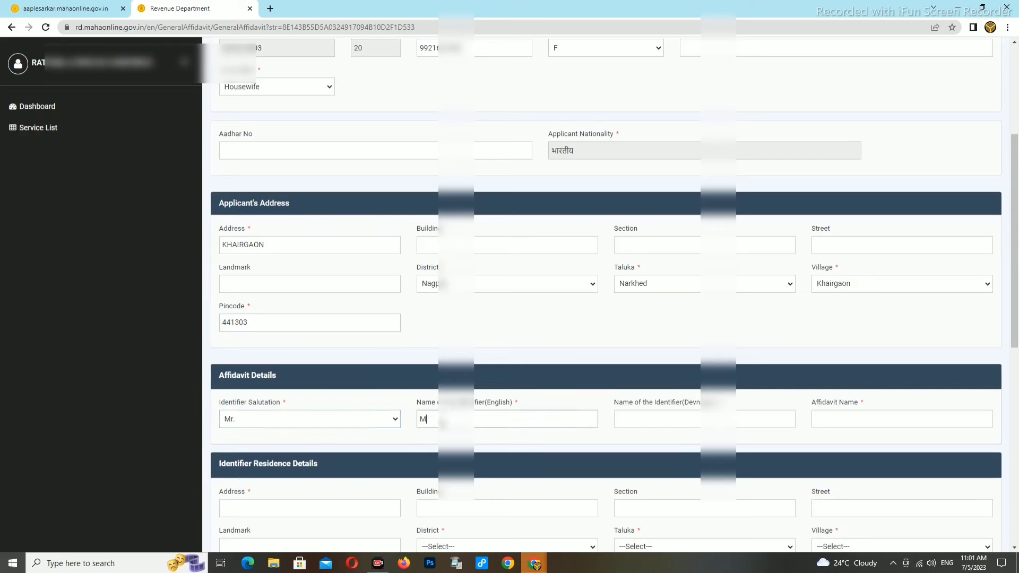
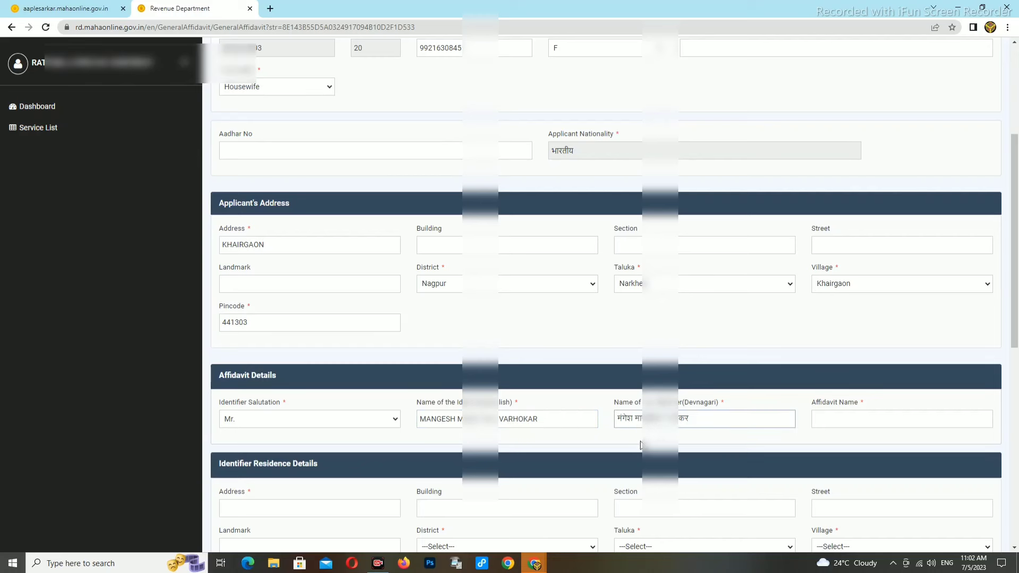
left_click(855, 420)
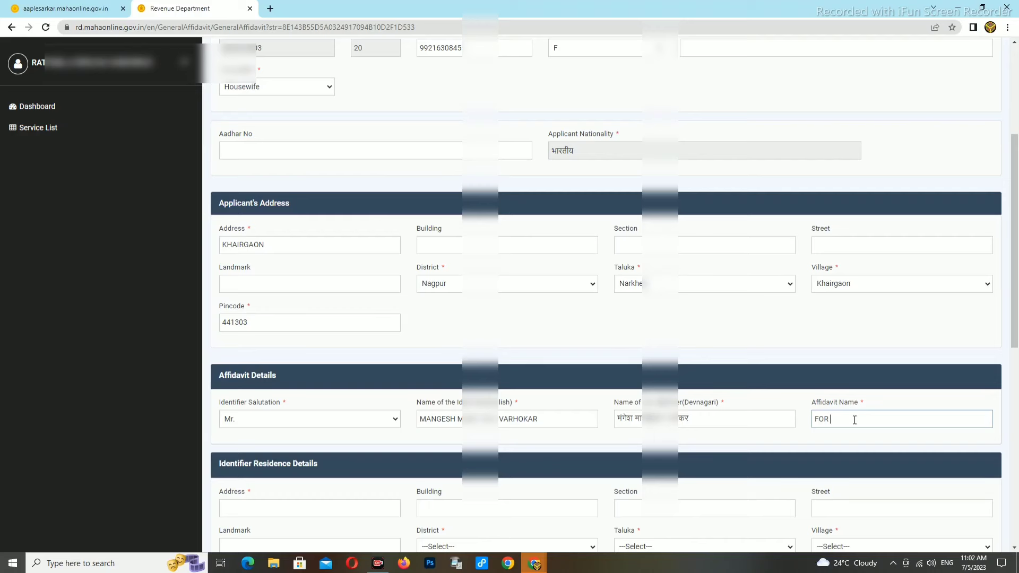
Step: Copy the affidavit name 'FOR MARRIEND REGISTRATION' into the Reason box
left_click_drag(815, 101, 926, 101)
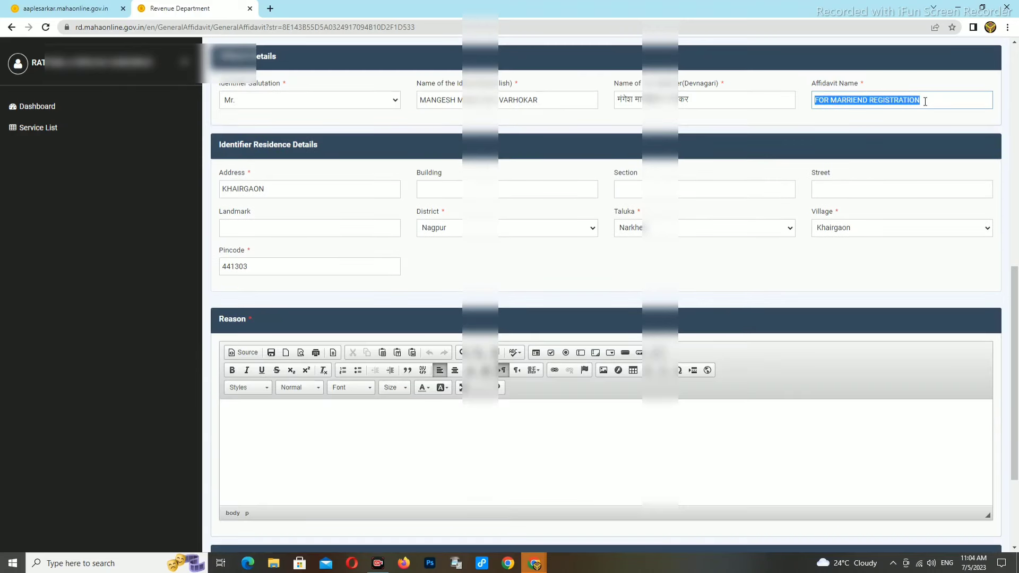
left_click(230, 432)
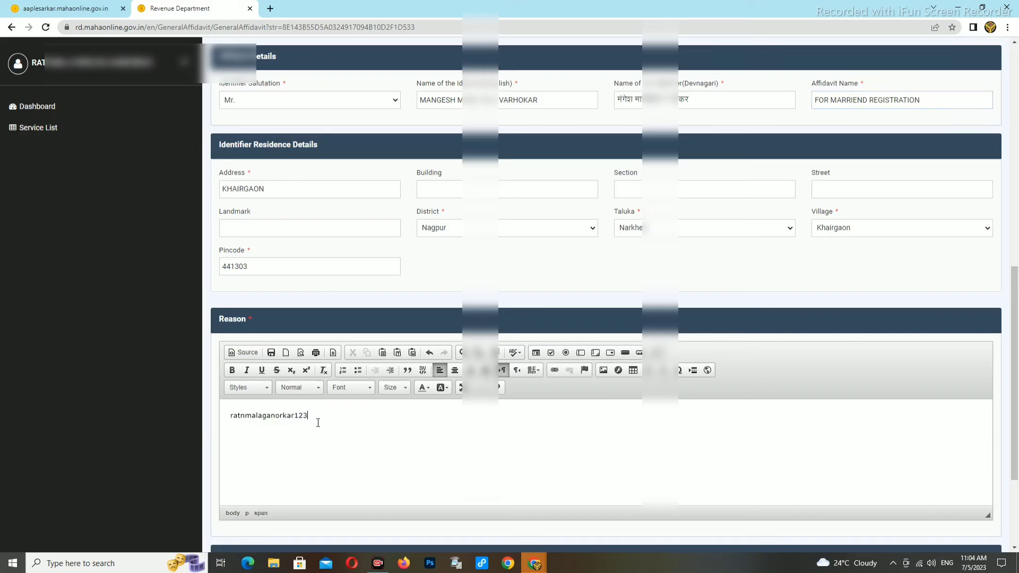
left_click(947, 101)
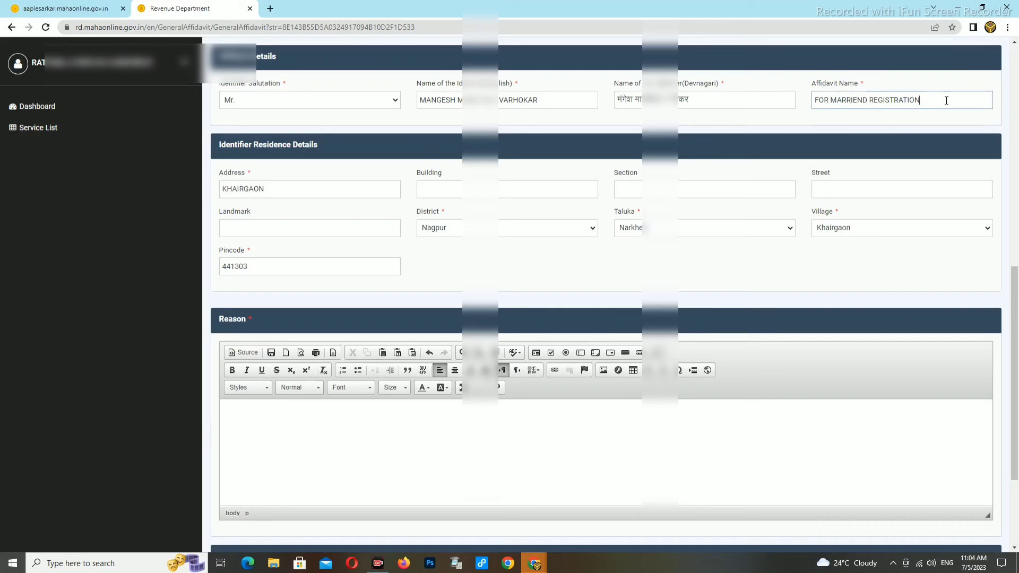
left_click_drag(816, 97, 926, 100)
right_click(903, 105)
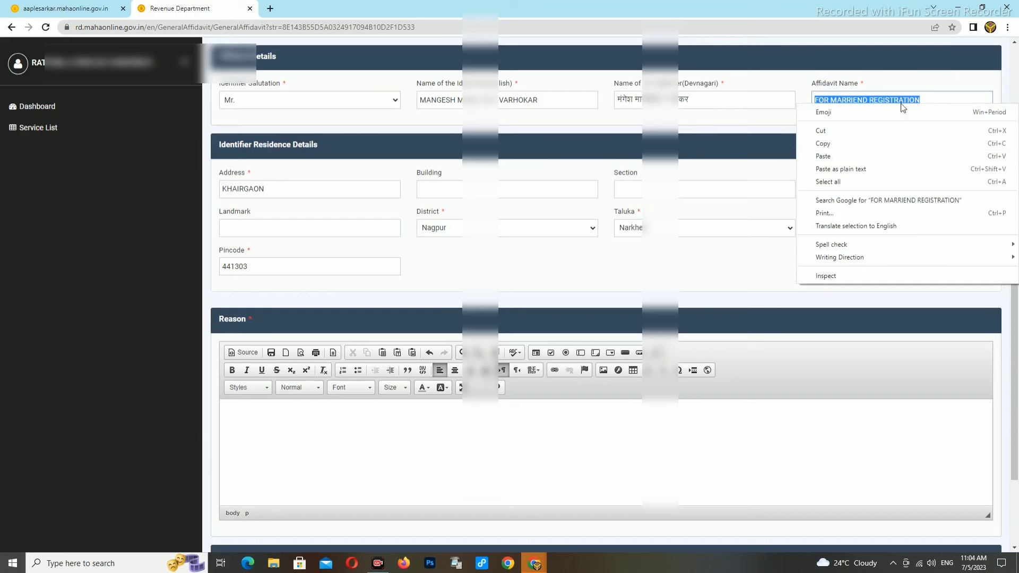
left_click(823, 144)
left_click(255, 444)
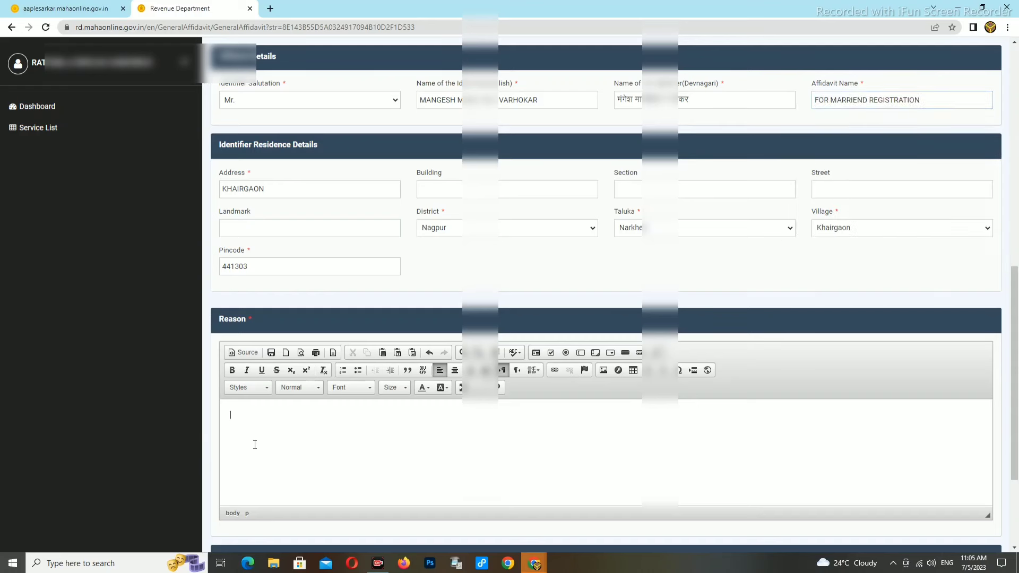
key("ctrl+v")
type("I")
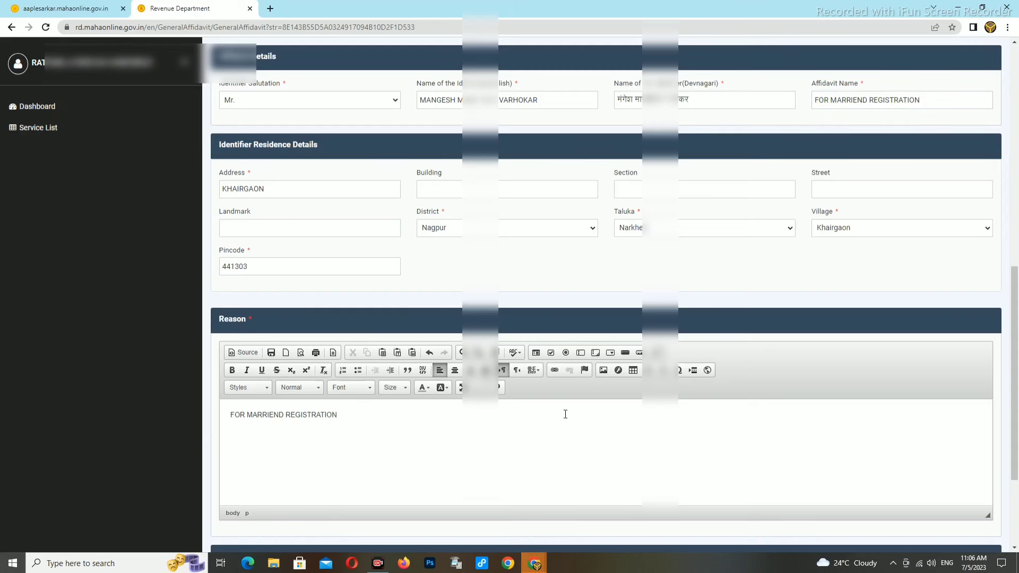
scroll(565, 414, "down", 1)
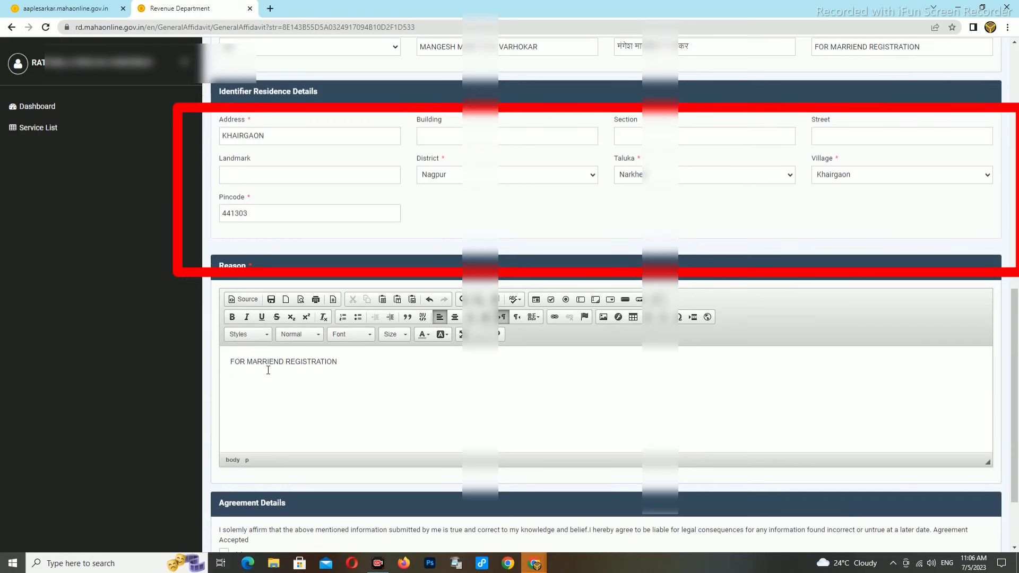
Step: Accept the declaration that the entered information is true
scroll(432, 368, "down", 2)
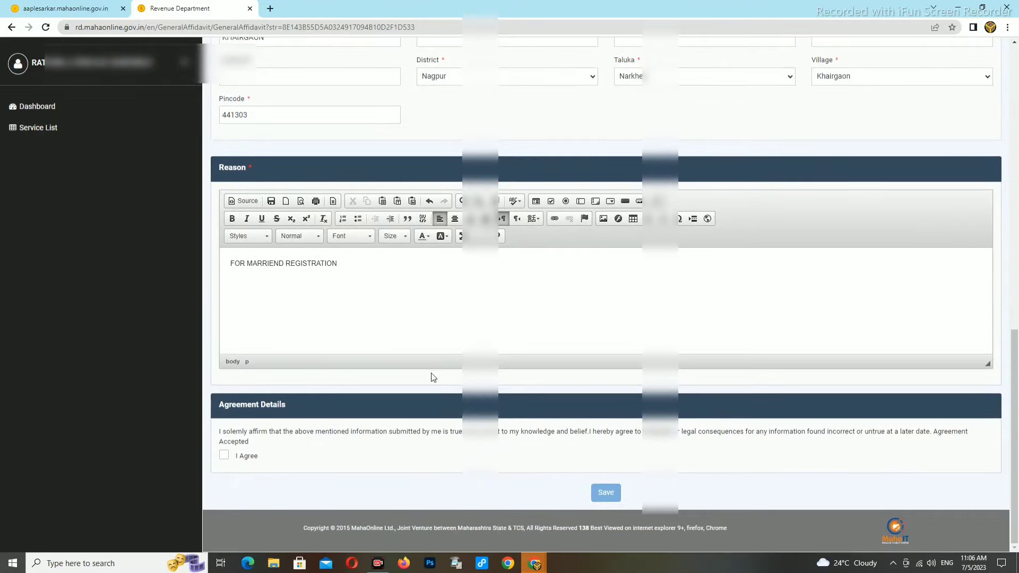
left_click(224, 456)
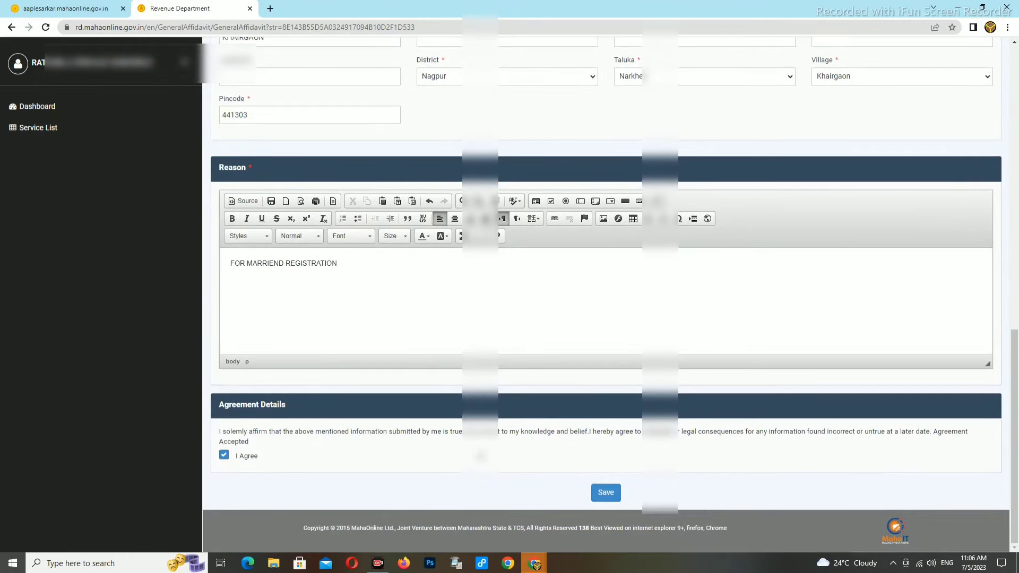
scroll(599, 398, "up", 6)
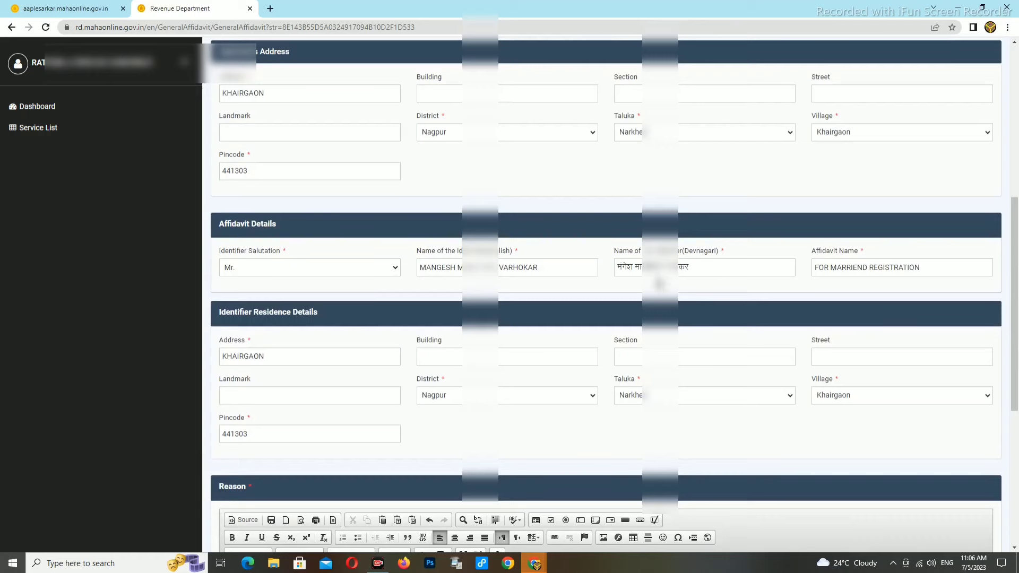
scroll(666, 286, "up", 2)
scroll(668, 291, "up", 5)
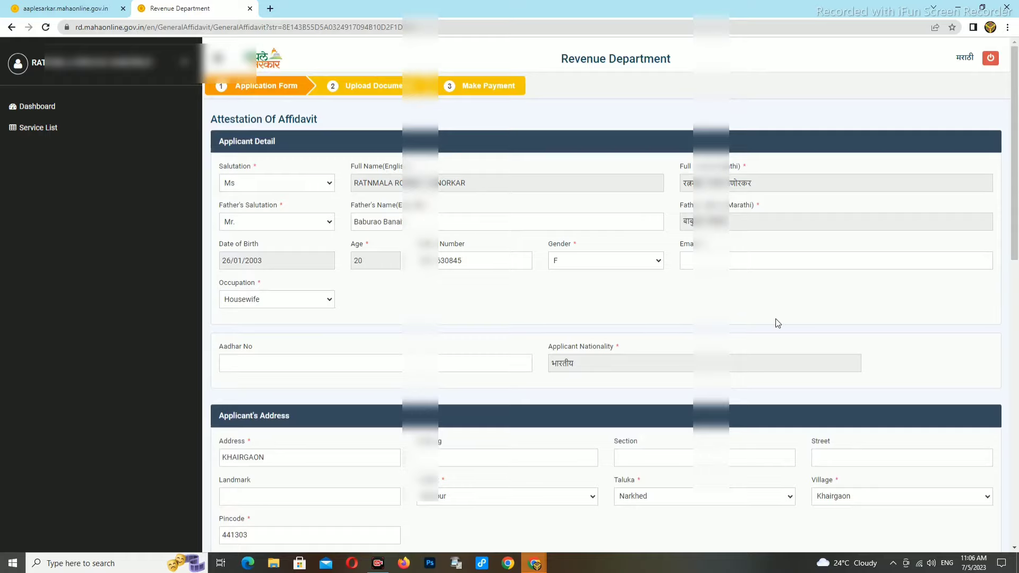
scroll(768, 320, "down", 5)
scroll(768, 319, "down", 7)
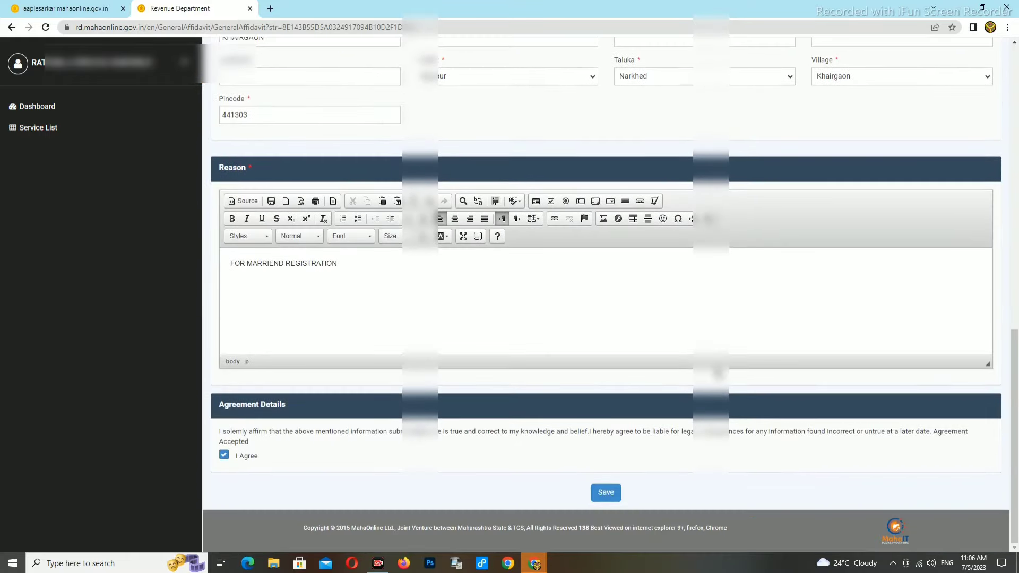
Step: Save the affidavit application, confirming the no-corrections warning and the success message
left_click(606, 494)
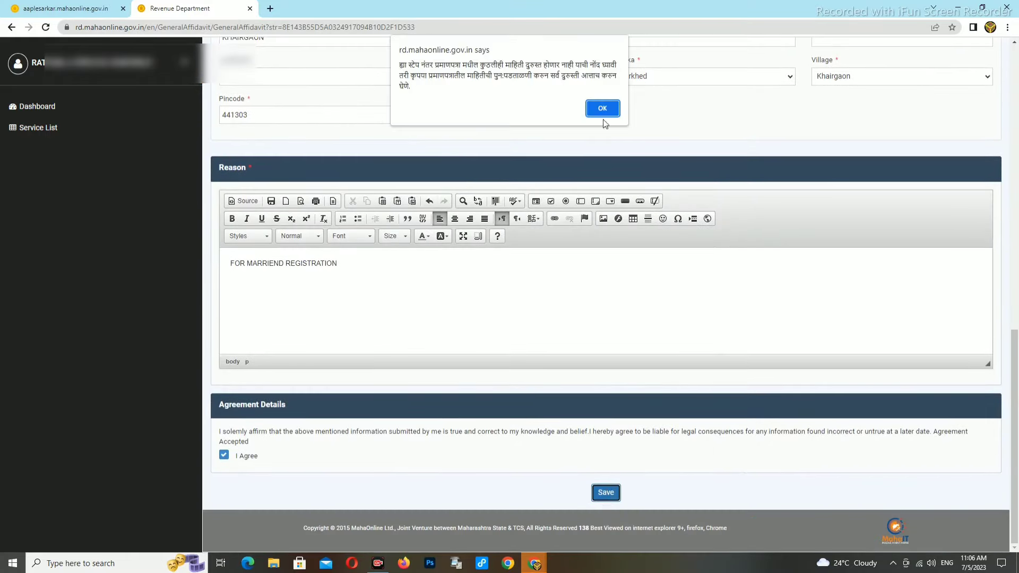
left_click(603, 107)
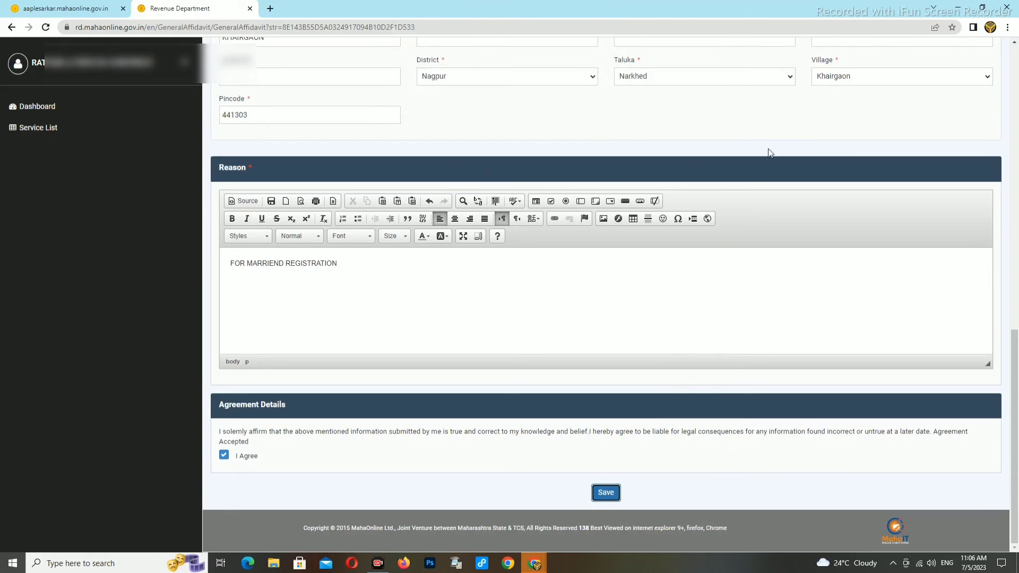
left_click(604, 495)
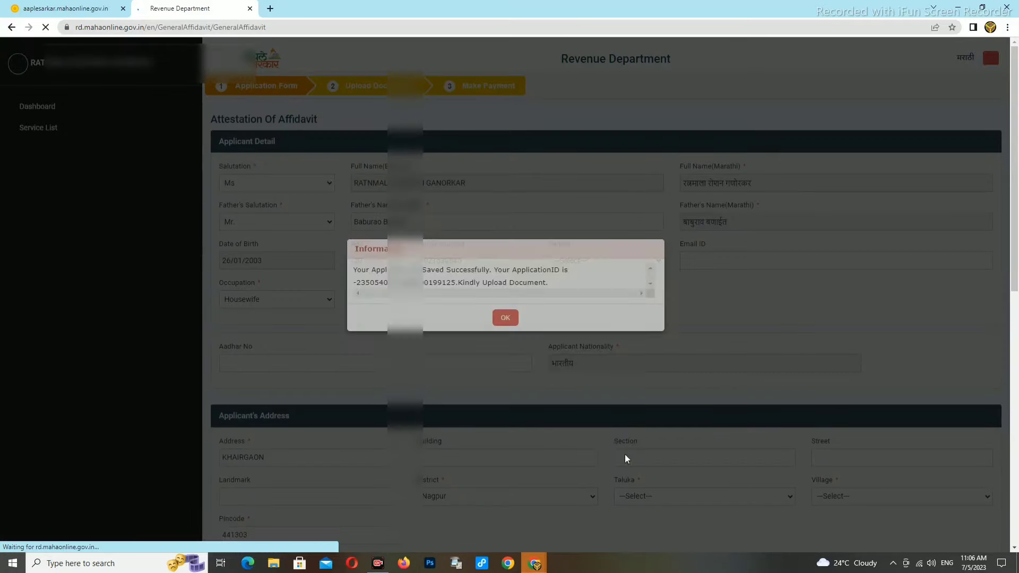
left_click(505, 329)
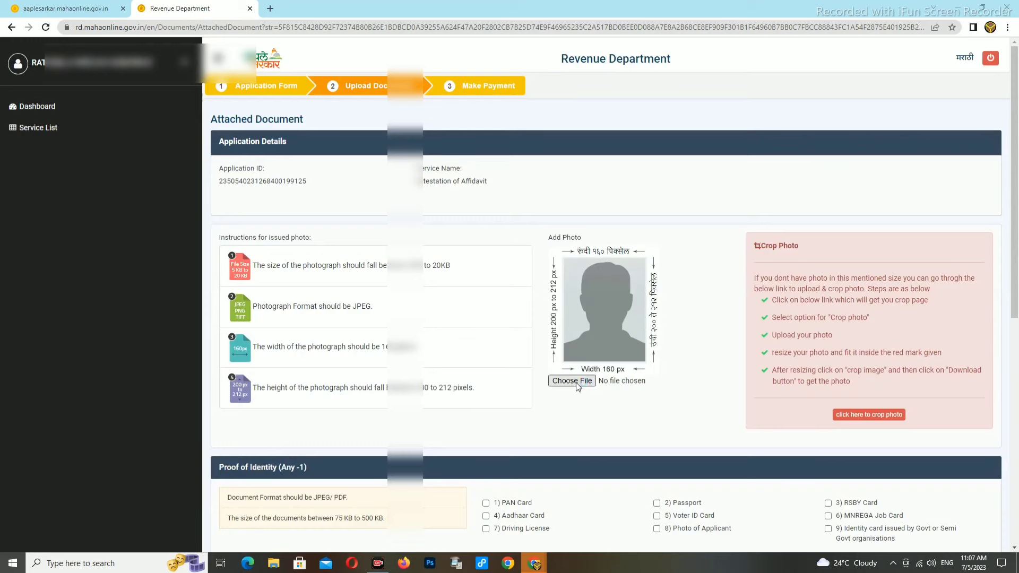
Step: Attach the applicant's JPG photo under Add Photo
left_click(572, 381)
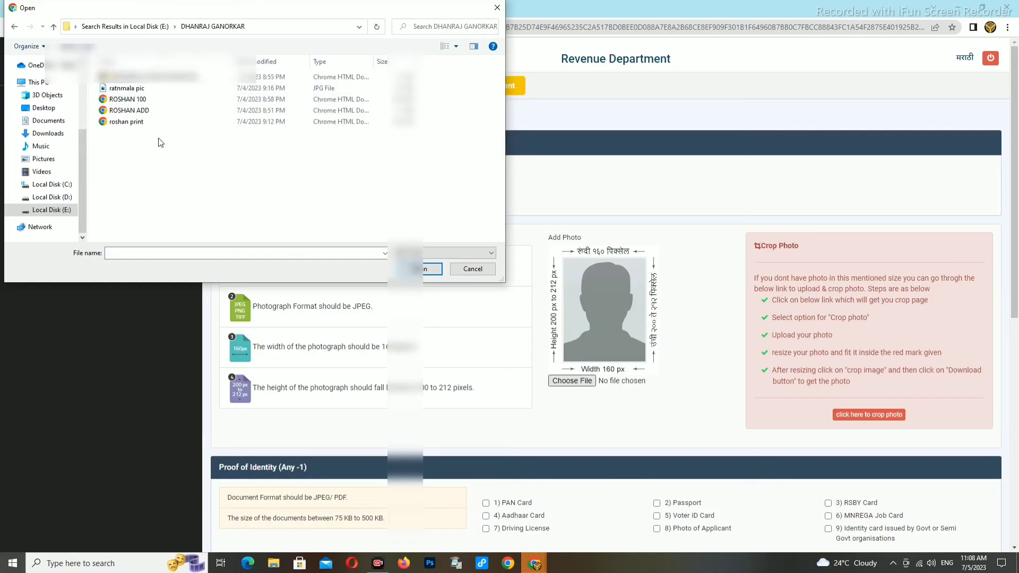
left_click(130, 88)
left_click(420, 268)
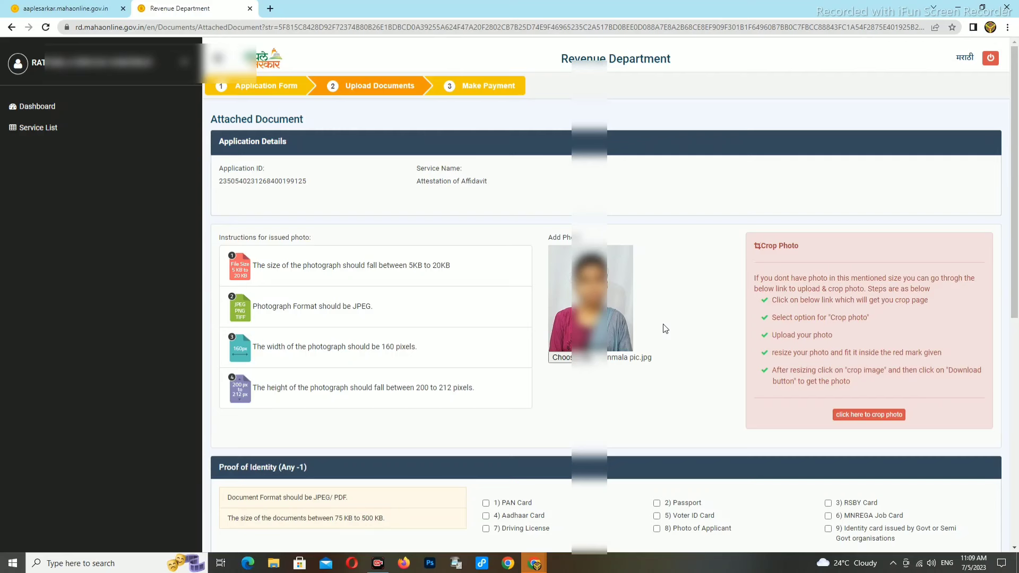
scroll(666, 329, "down", 1)
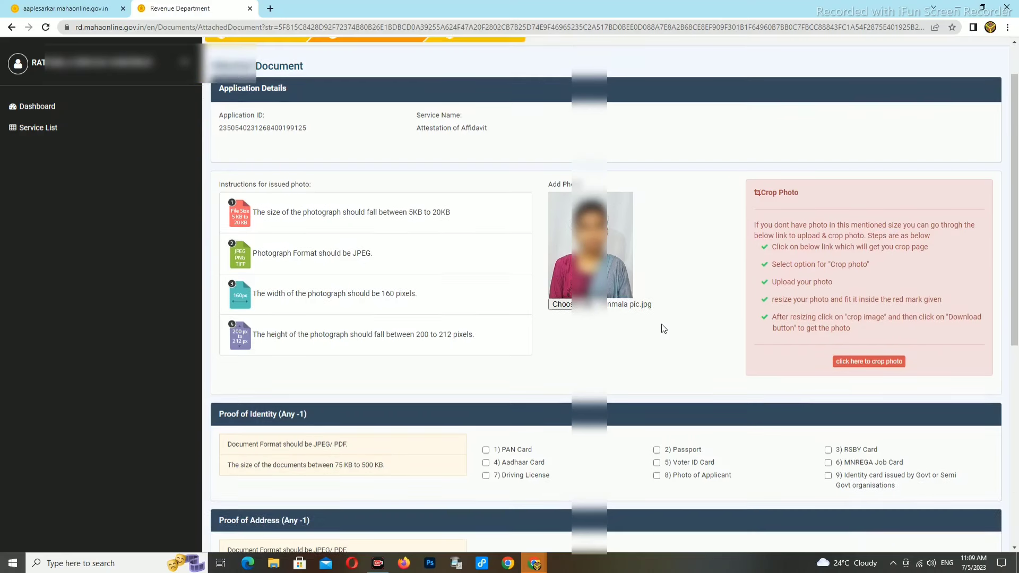
Step: Tick Aadhaar Card and upload its PDF for proof of identity and address
scroll(661, 326, "down", 1)
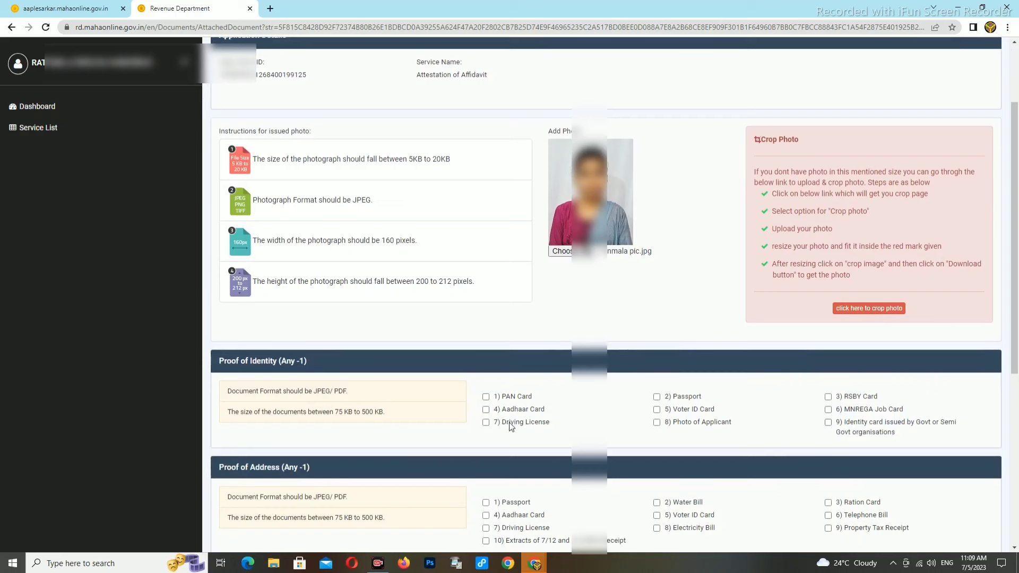
left_click(485, 409)
left_click(506, 425)
left_click(502, 448)
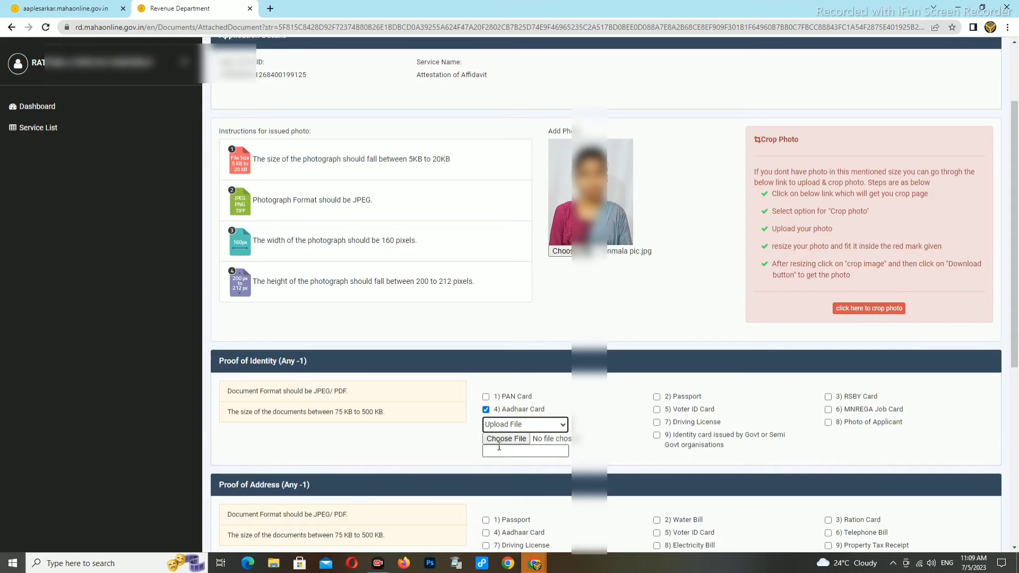
left_click(495, 441)
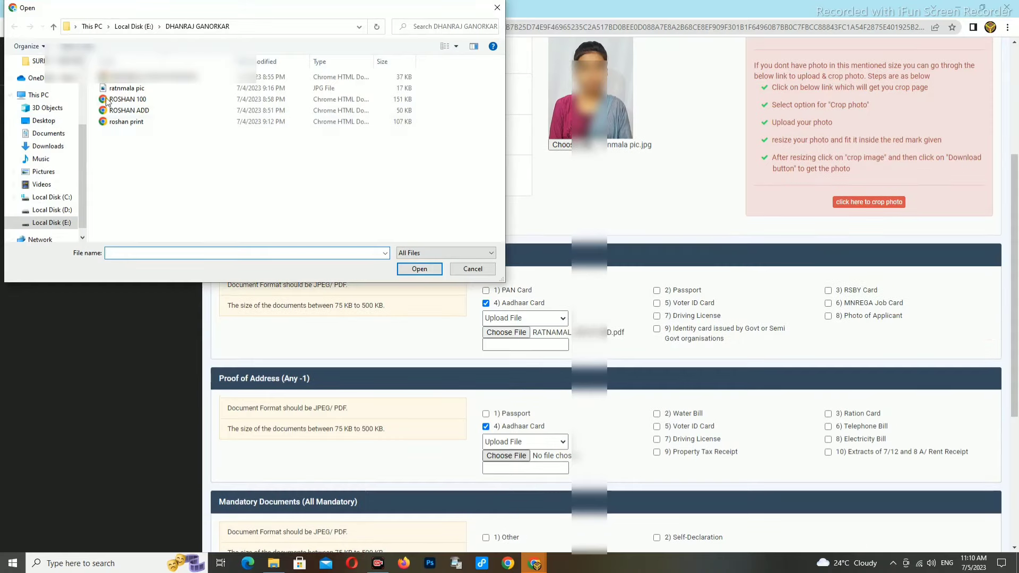
left_click(123, 77)
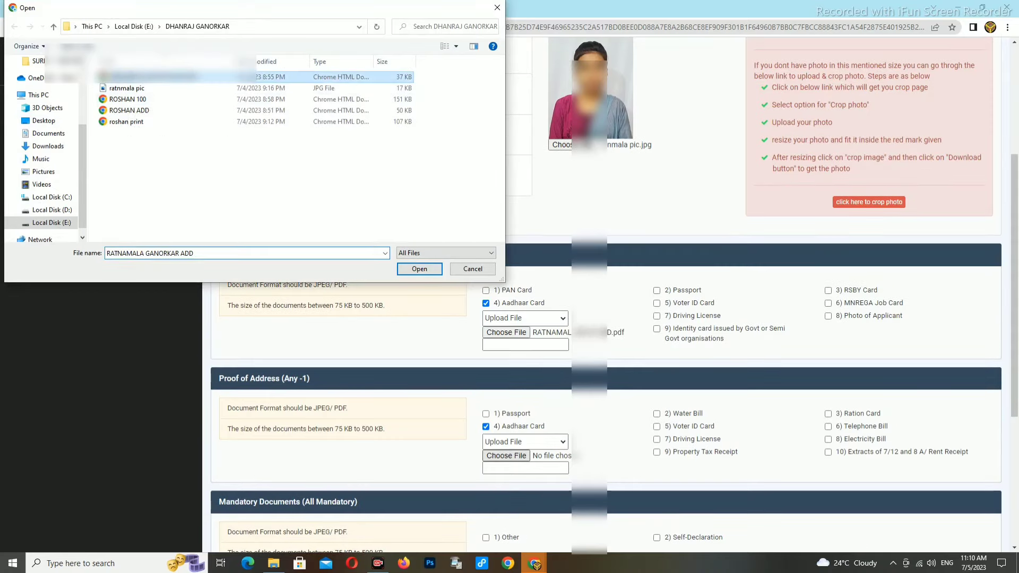
left_click(420, 269)
scroll(746, 418, "down", 1)
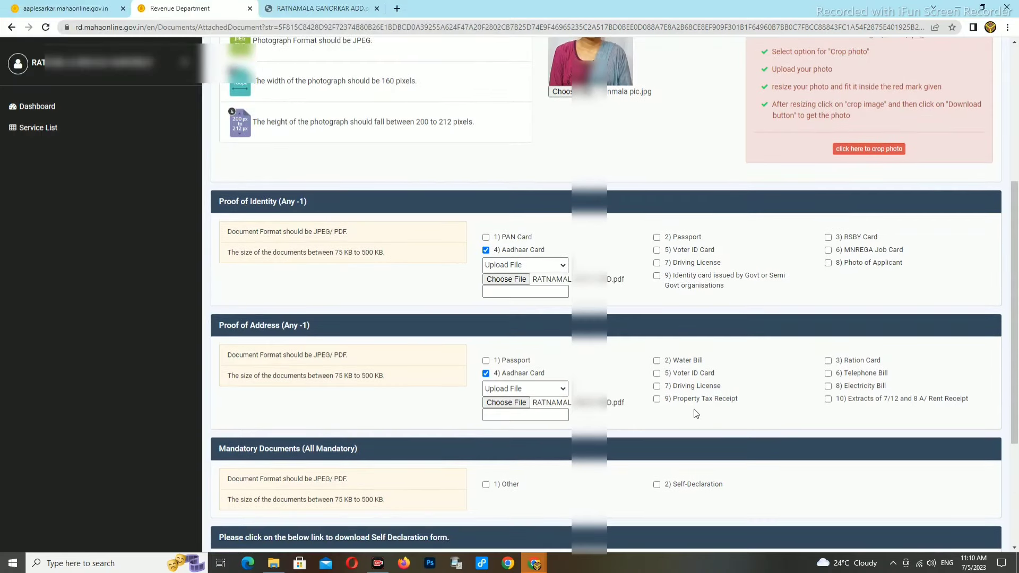
Step: Tick Other under Mandatory Documents and upload the stamp-paper affidavit file
left_click(486, 486)
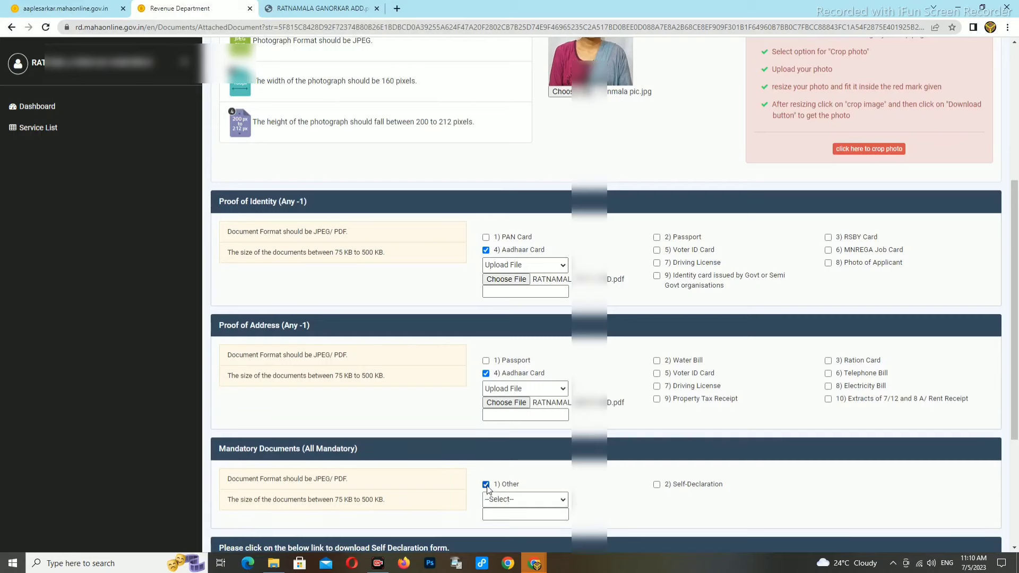
left_click(515, 503)
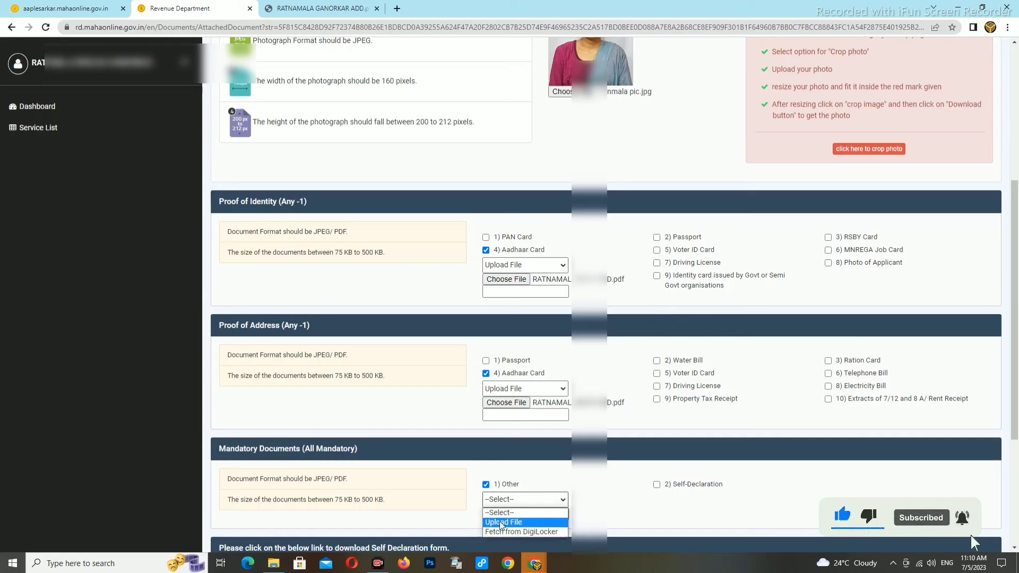
left_click(501, 523)
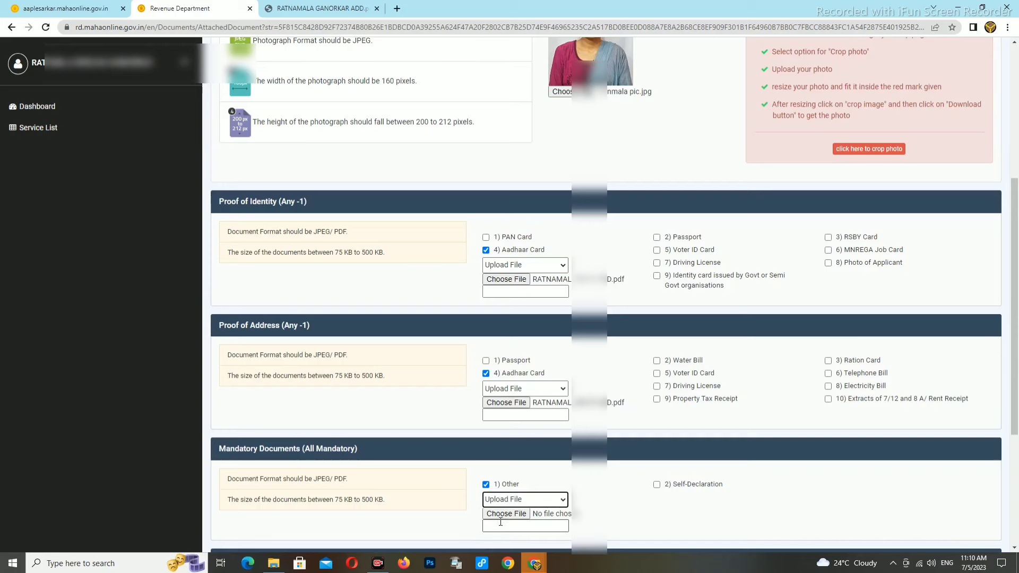
left_click(502, 515)
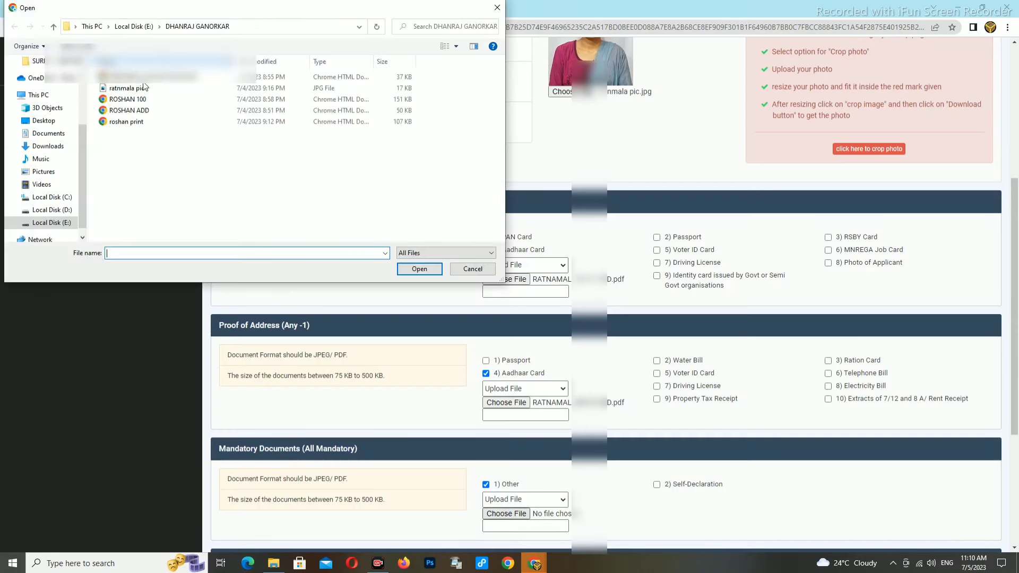
left_click(143, 101)
left_click(419, 269)
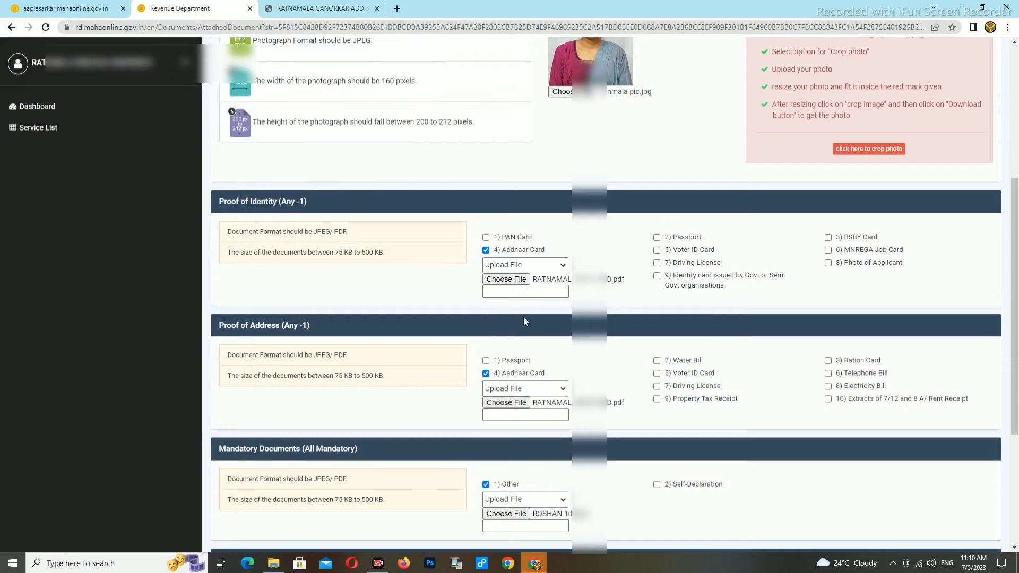
Step: Review the stamp-paper affidavit PDF in Chrome, then return to the upload form
left_click(274, 564)
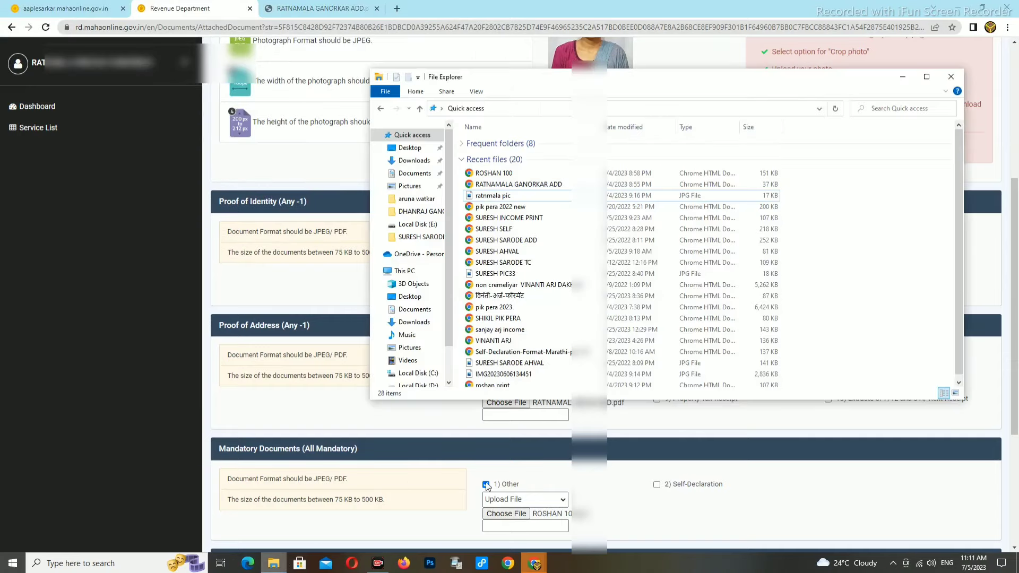
double_click(499, 175)
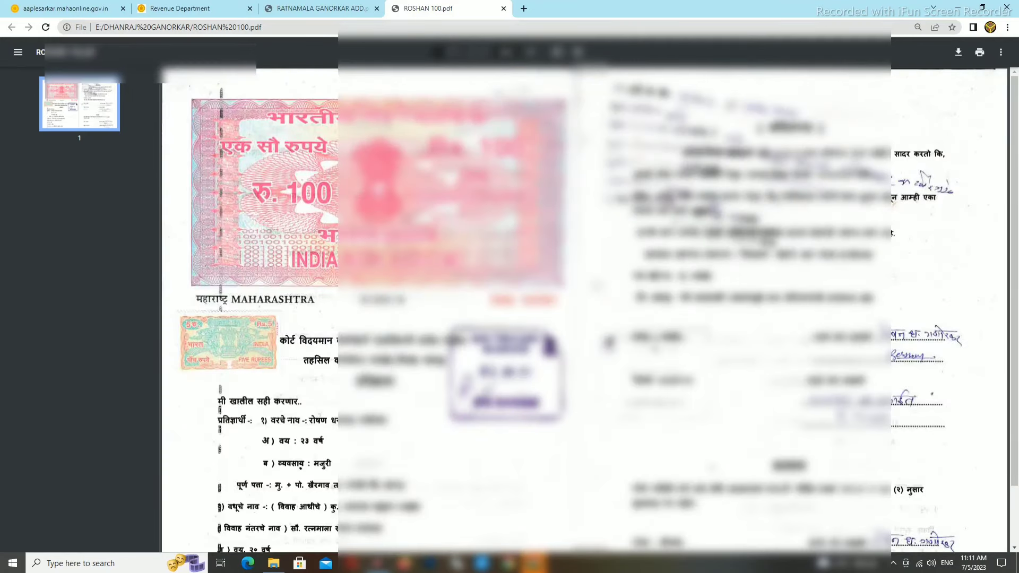
scroll(584, 308, "down", 1)
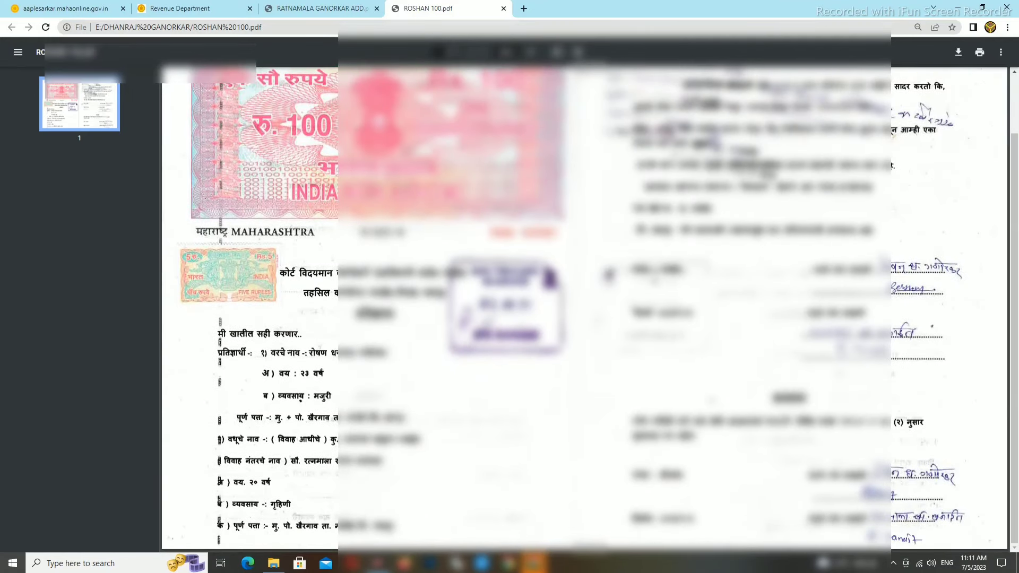
scroll(584, 308, "up", 1)
scroll(584, 308, "down", 1)
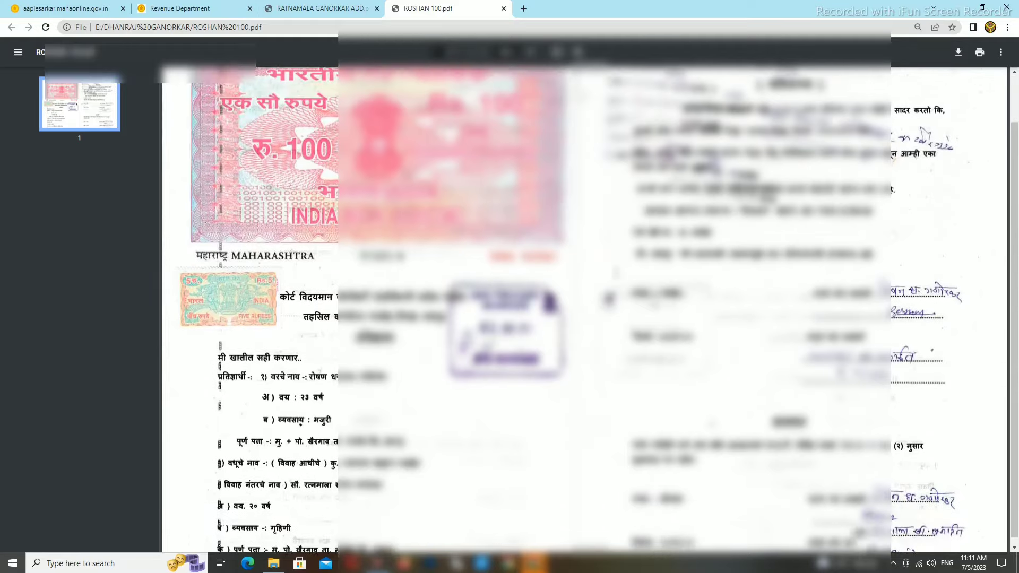
scroll(614, 290, "up", 1)
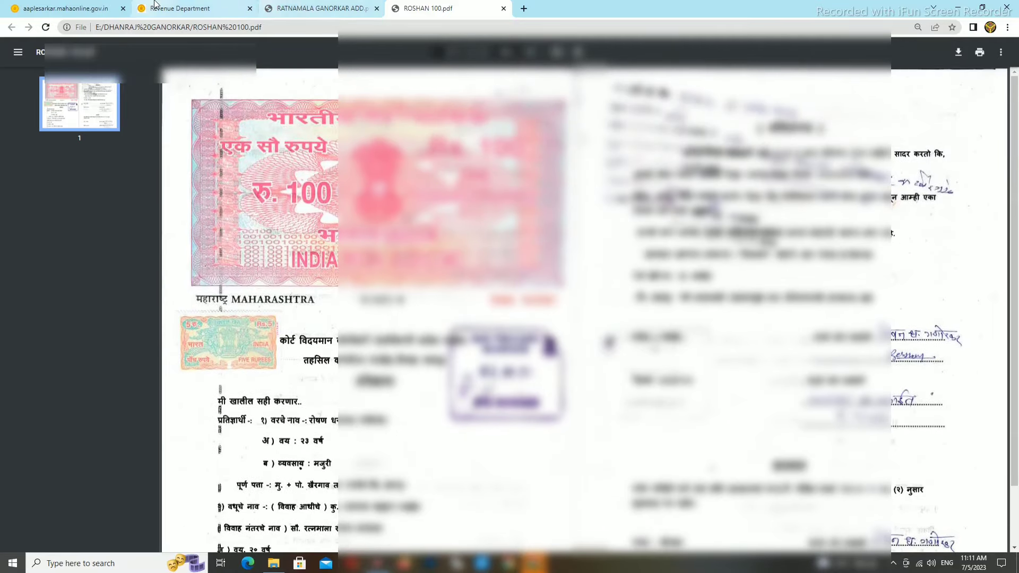
left_click(155, 5)
scroll(601, 398, "down", 2)
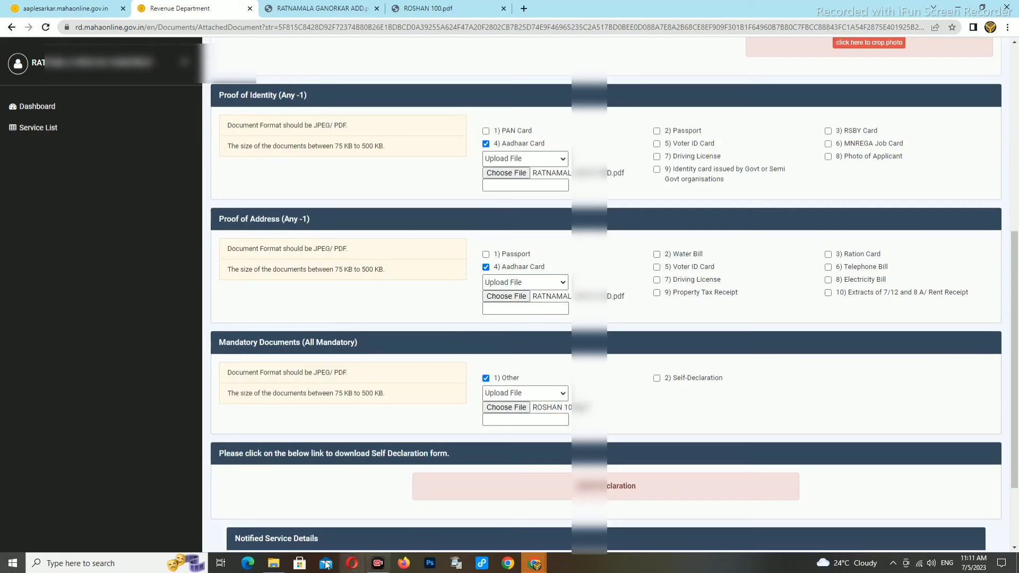
mouse_move(277, 567)
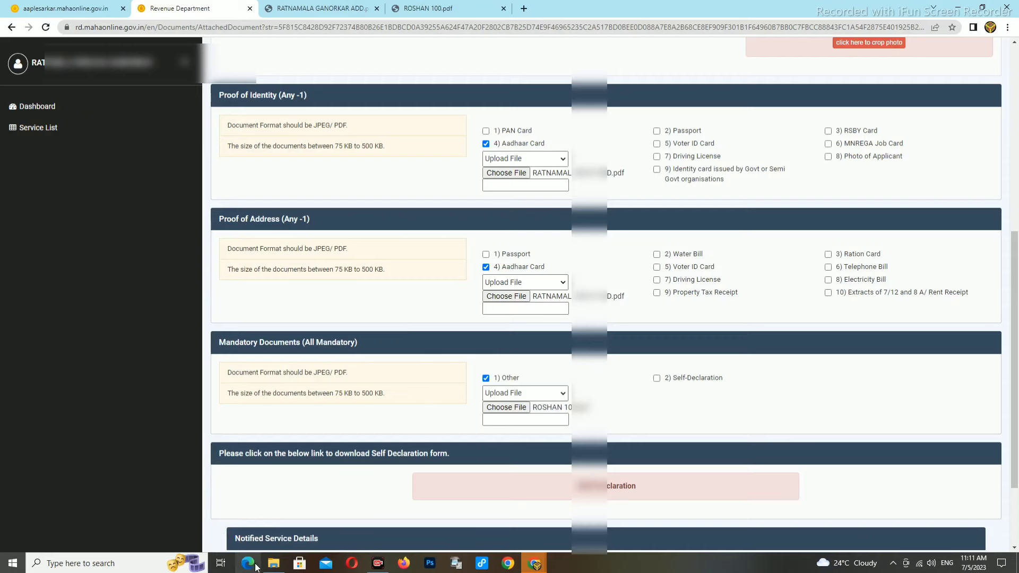
Step: Search Local Disk (E:) for MAHA and open the MAHAONLINE folder
left_click(273, 564)
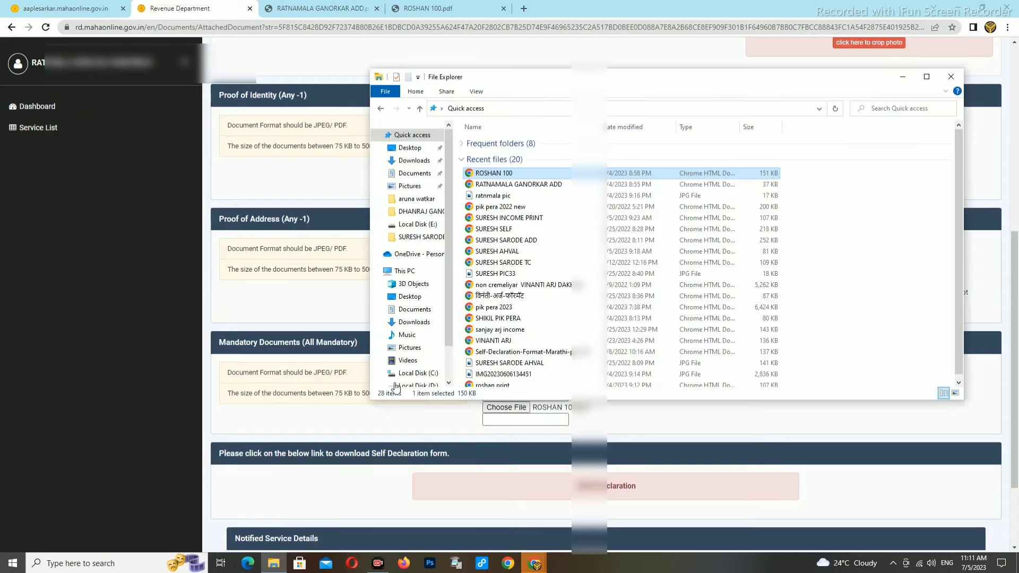
left_click(421, 356)
left_click(420, 365)
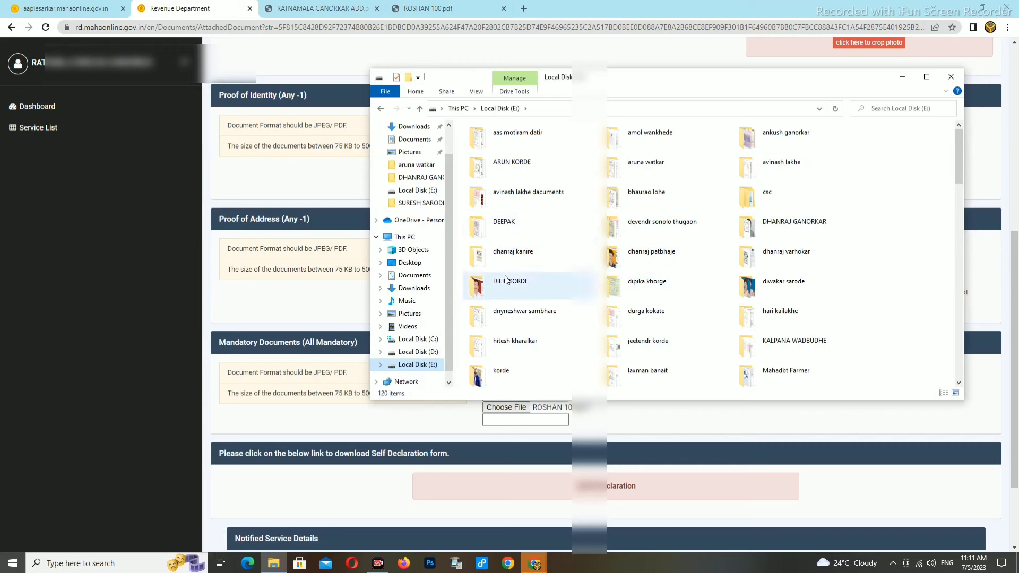
left_click(871, 111)
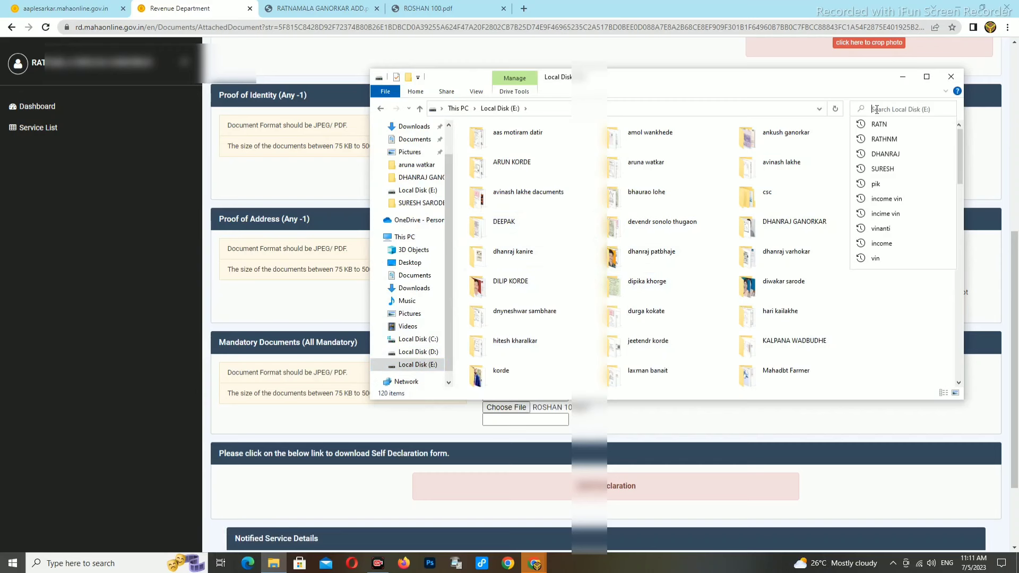
type("MAHA")
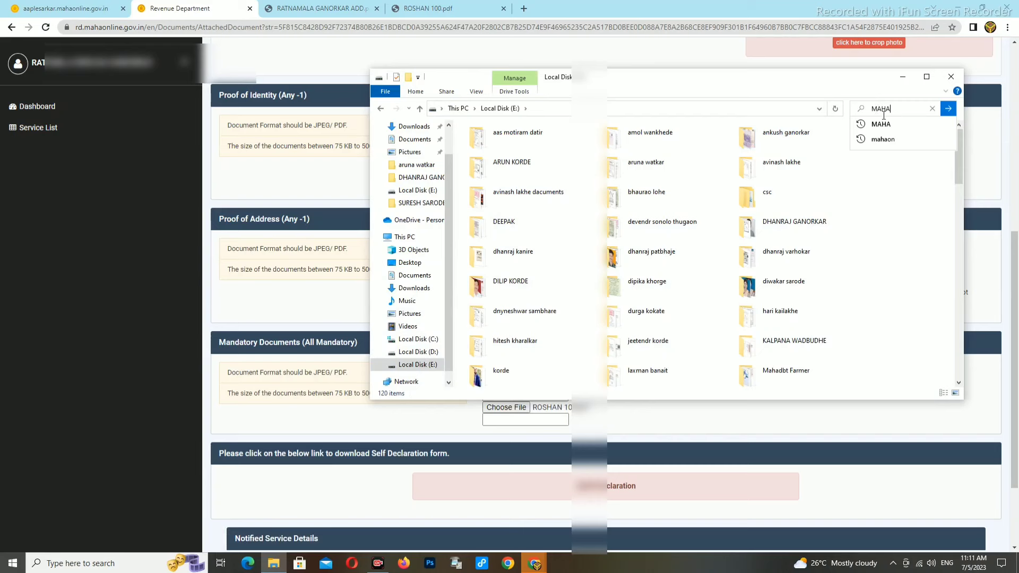
left_click(881, 124)
double_click(531, 139)
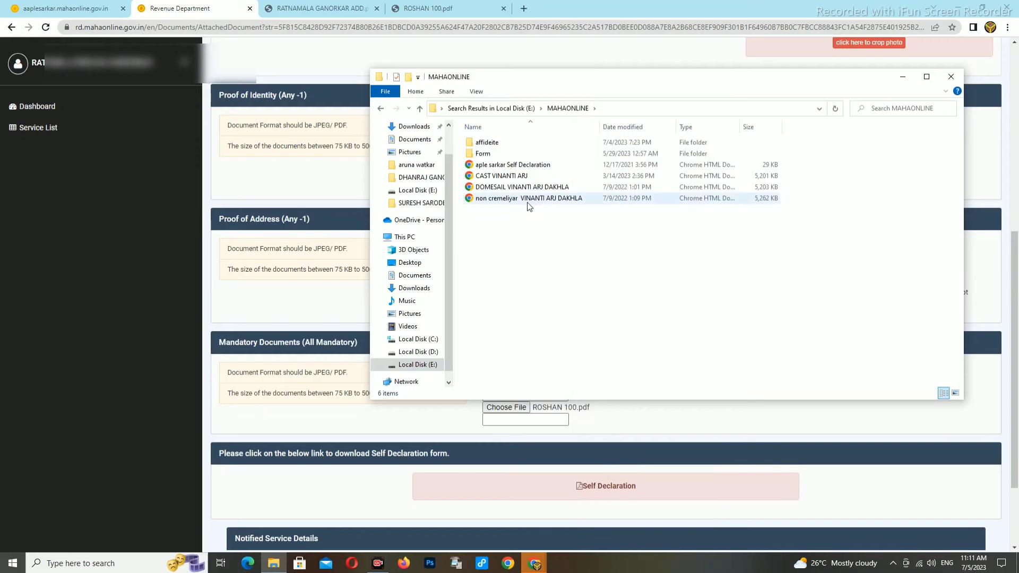
Step: Open the aple sarkar Self Declaration form and print it on the Canon G3000 series printer
double_click(524, 166)
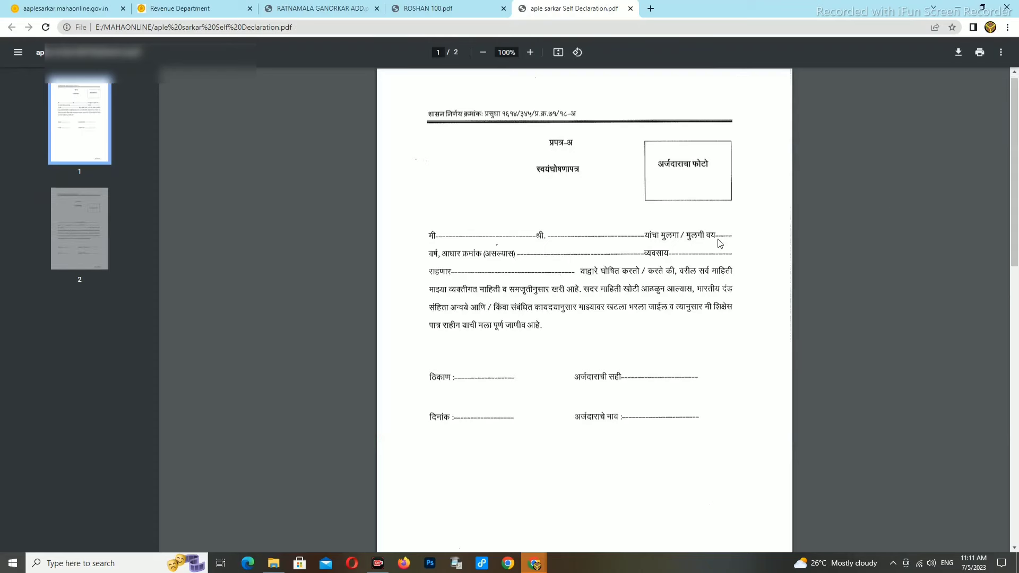
scroll(714, 245, "down", 5)
scroll(706, 246, "up", 5)
left_click(980, 53)
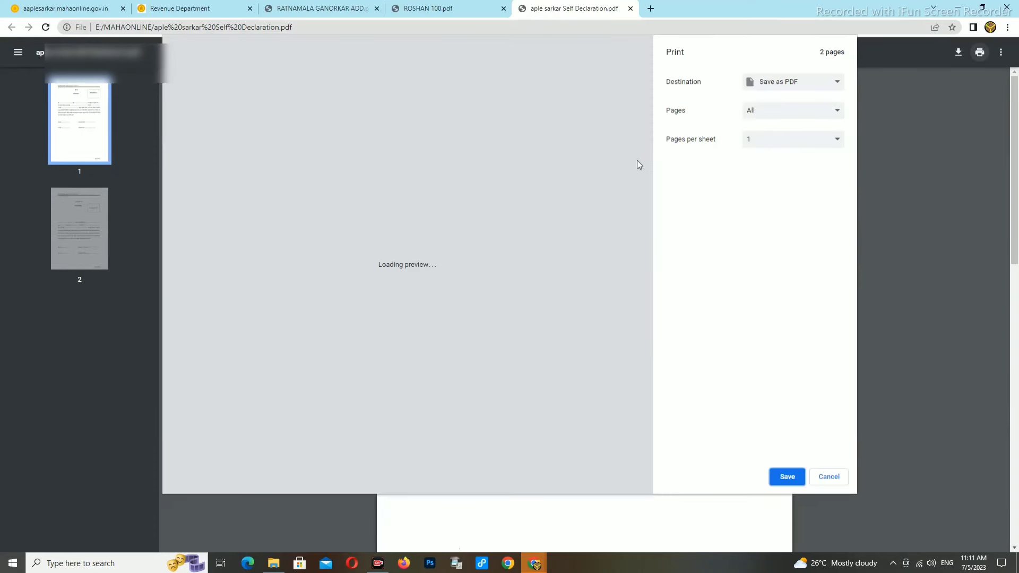
left_click(782, 85)
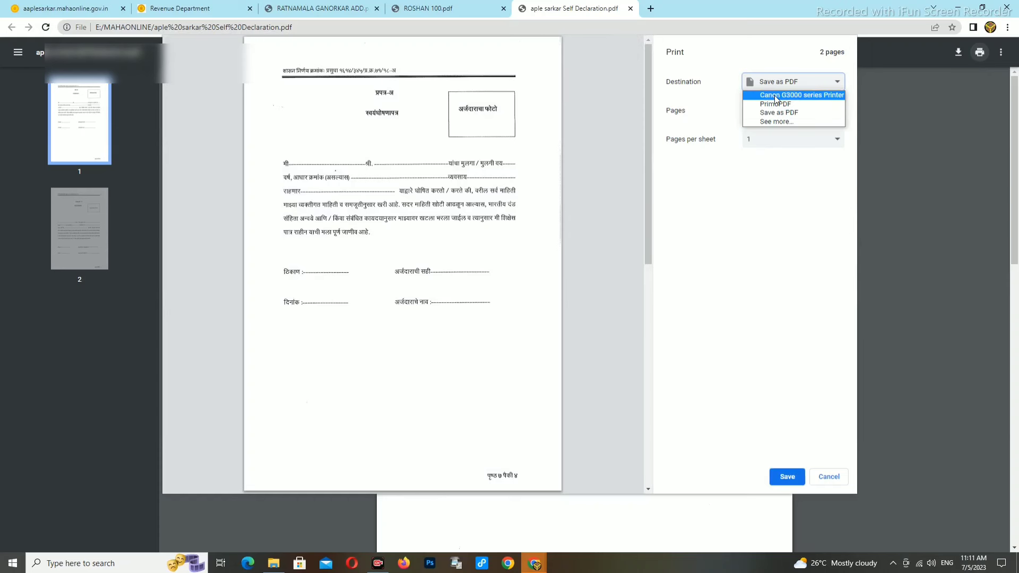
left_click(776, 96)
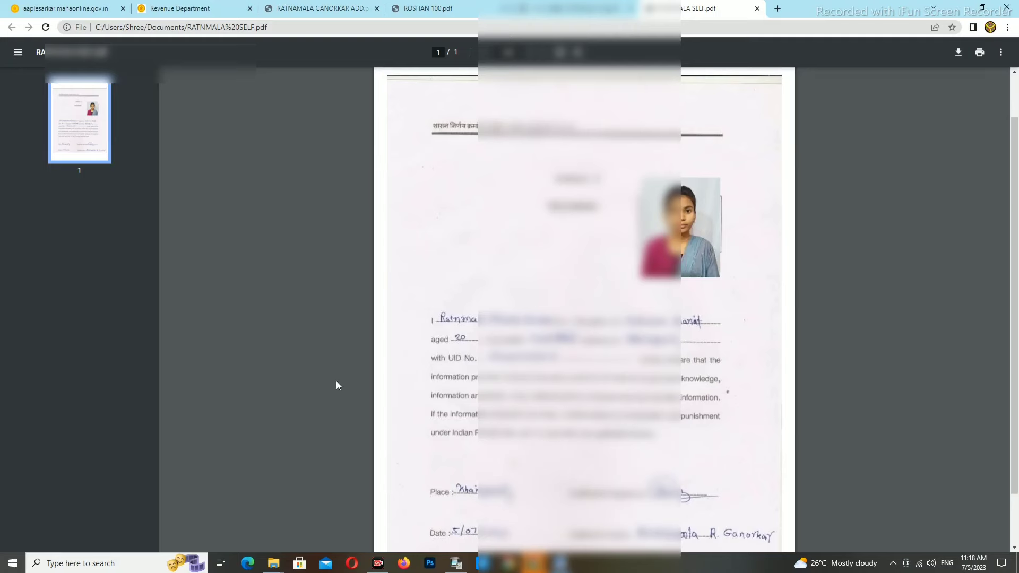
Step: In the Revenue Department tab, tick 2) Self-Declaration and set it to Upload File
left_click(180, 8)
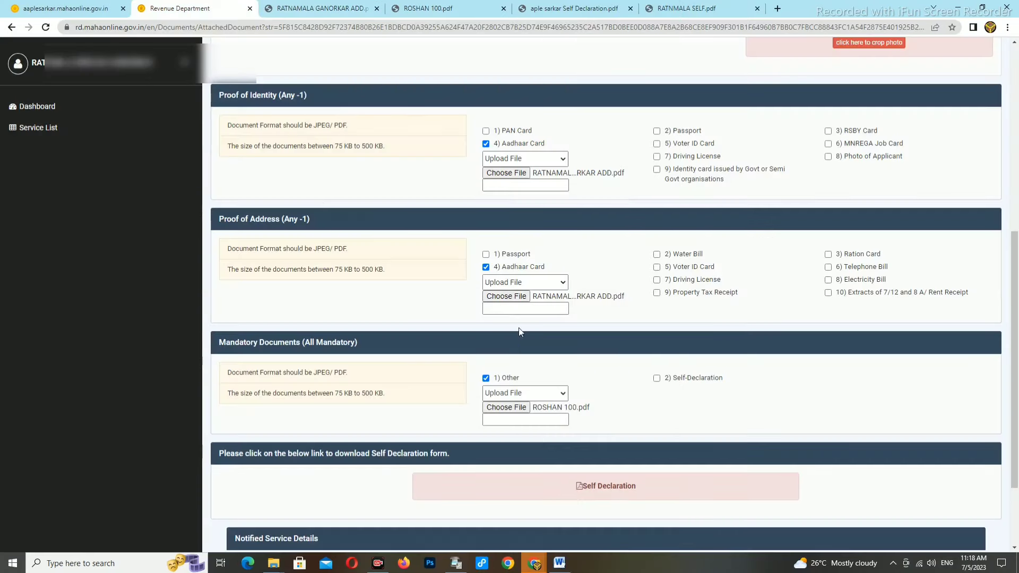
left_click(658, 379)
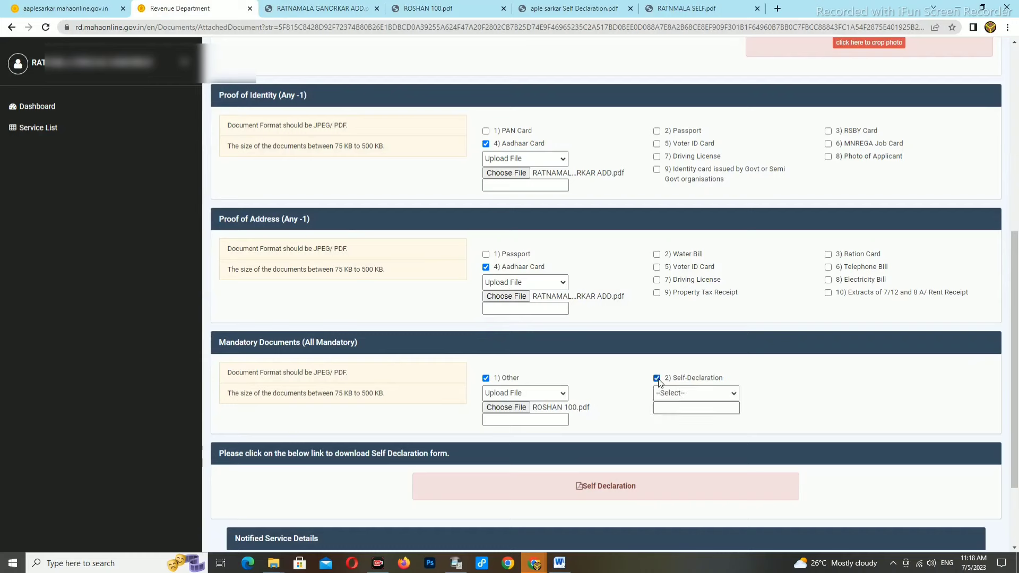
left_click(671, 394)
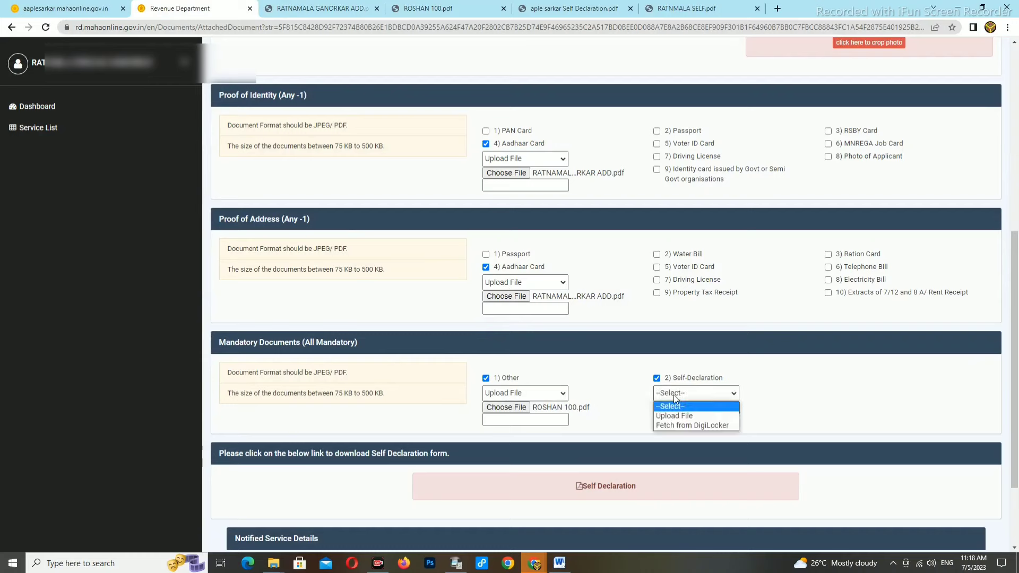
left_click(673, 416)
Step: Attach the signed self-declaration PDF from Recent files and upload the documents
left_click(675, 411)
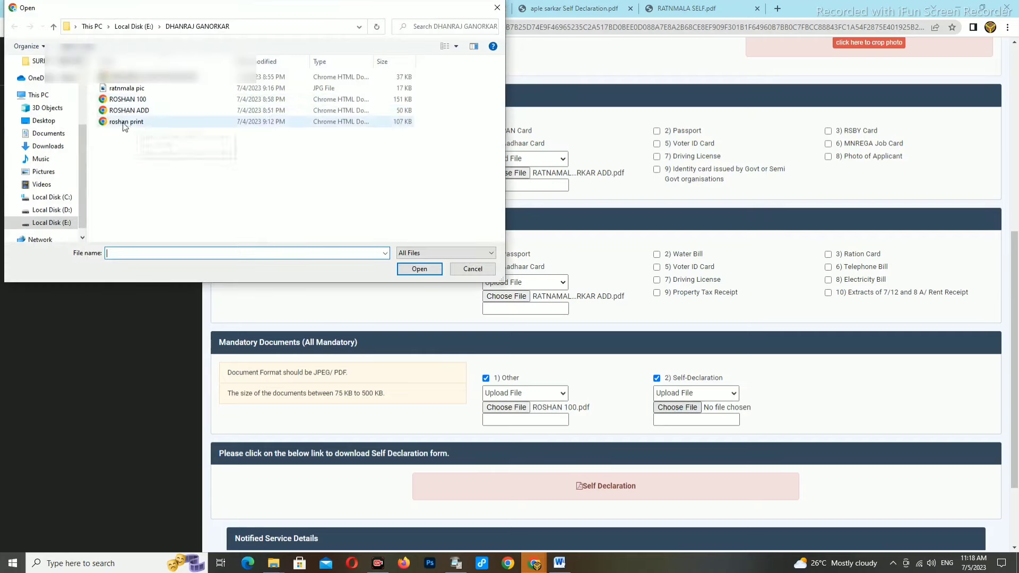
scroll(55, 102, "up", 3)
left_click(36, 70)
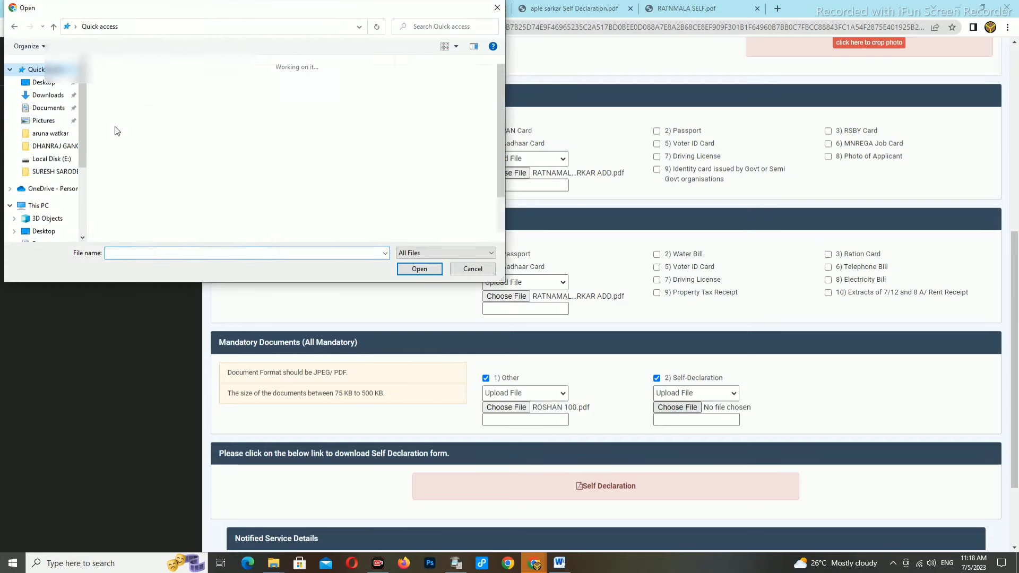
left_click(139, 155)
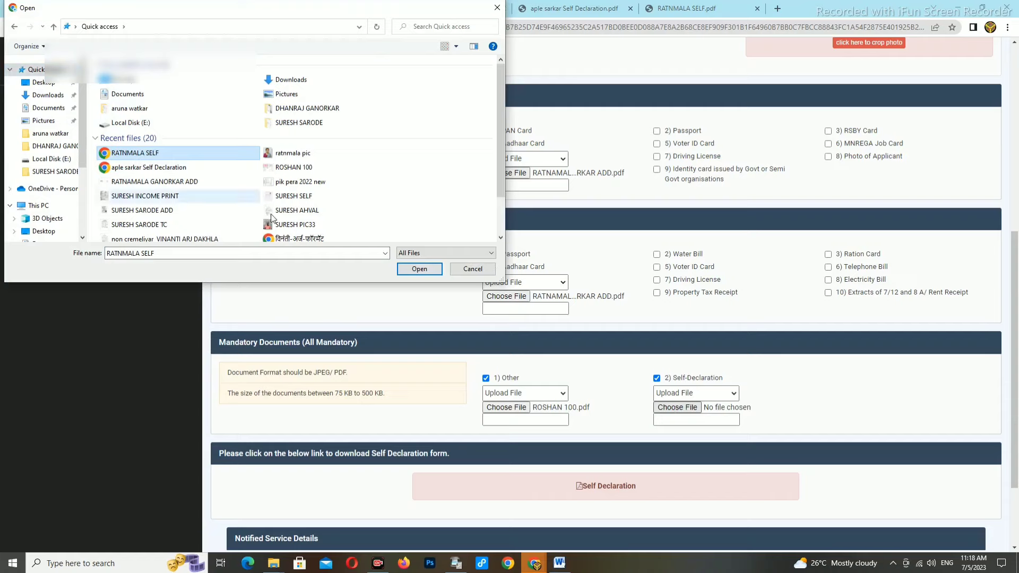
left_click(420, 269)
scroll(754, 358, "down", 2)
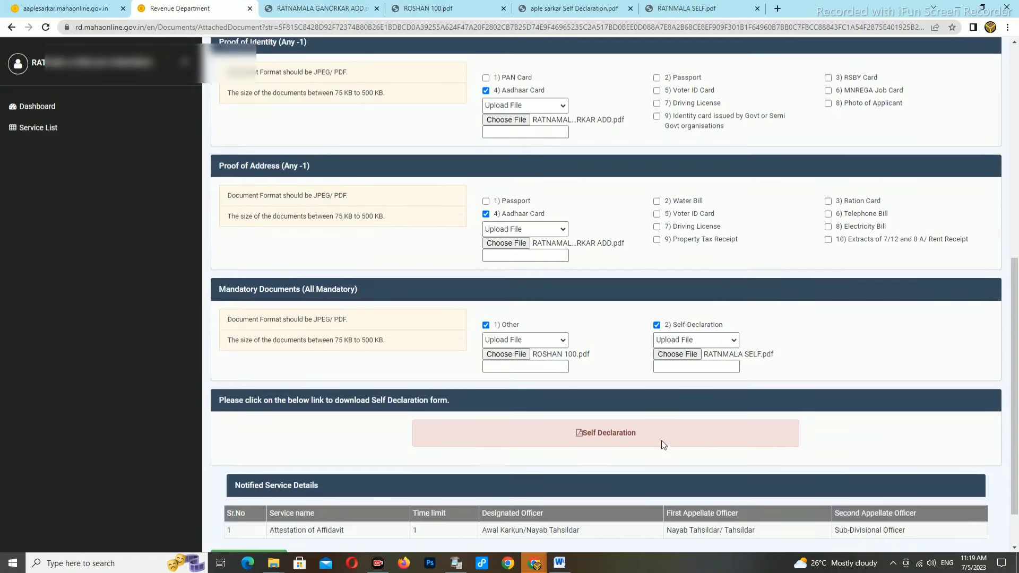
left_click(248, 504)
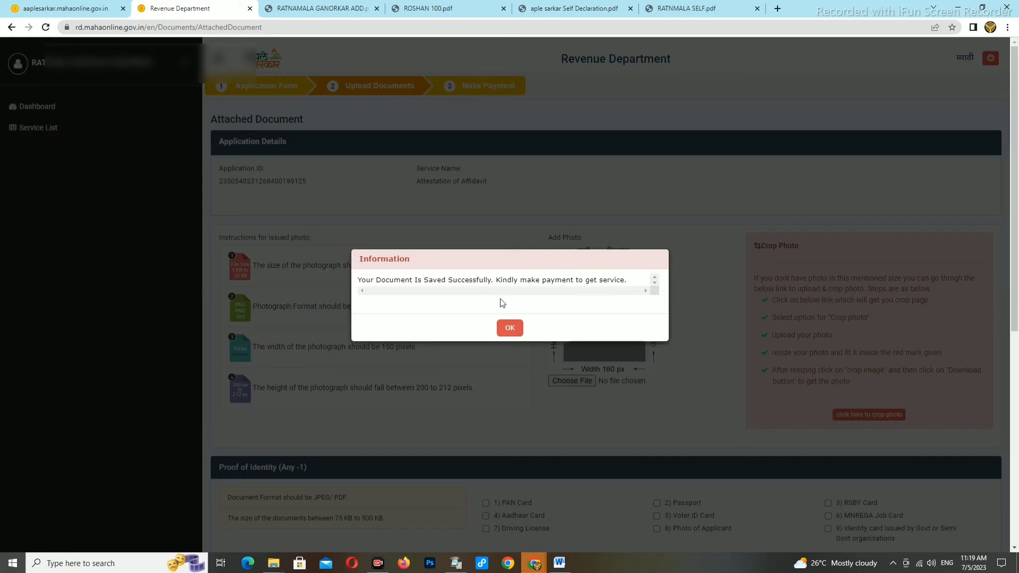
Step: Acknowledge the 'Document Is Saved Successfully' message and confirm the INR 33.60 payment summary
left_click(510, 330)
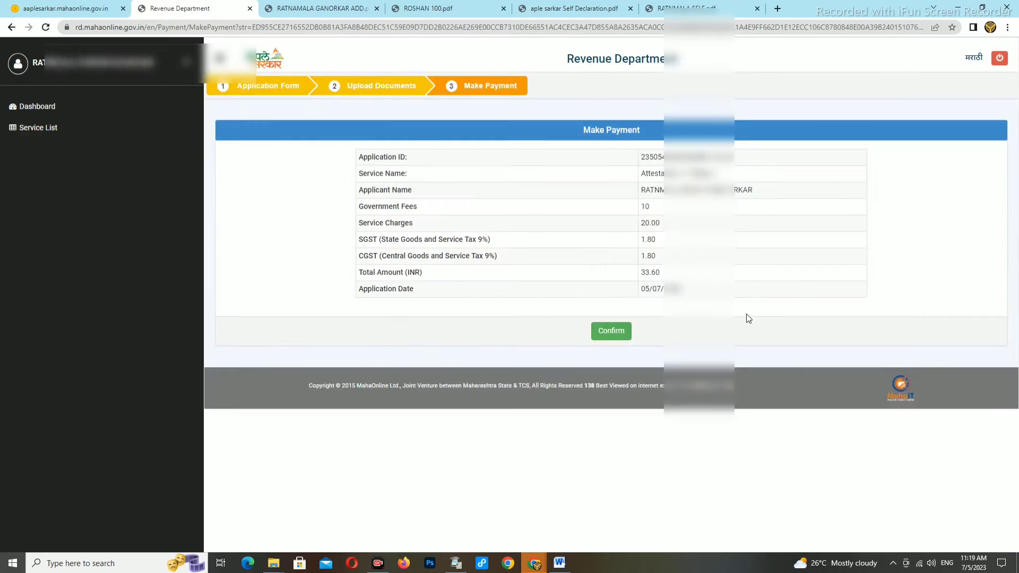
left_click(619, 337)
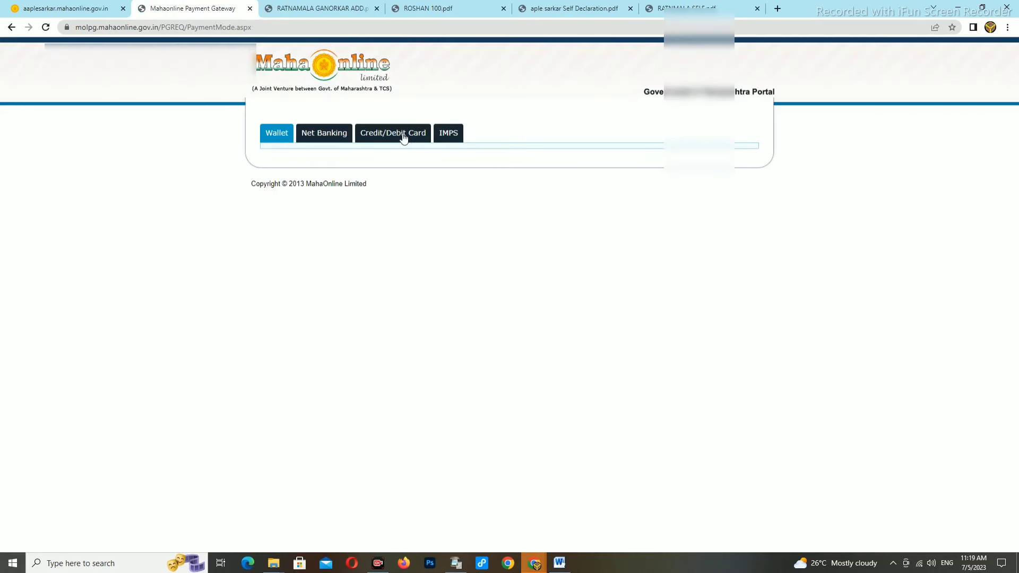
Step: Choose Credit/Debit Card payment through PayGov and proceed to the BillDesk checkout
left_click(401, 140)
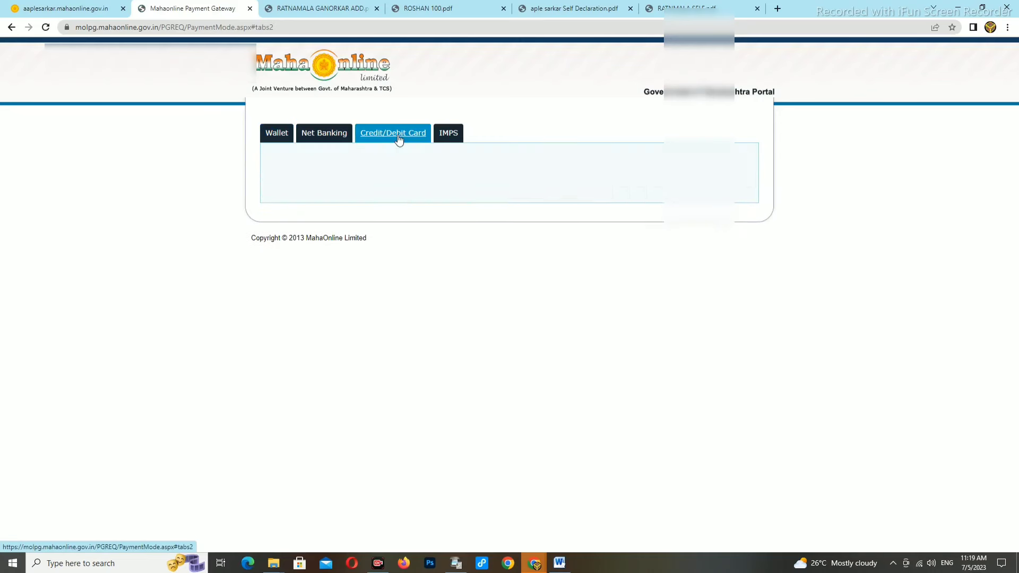
left_click(685, 179)
left_click(520, 261)
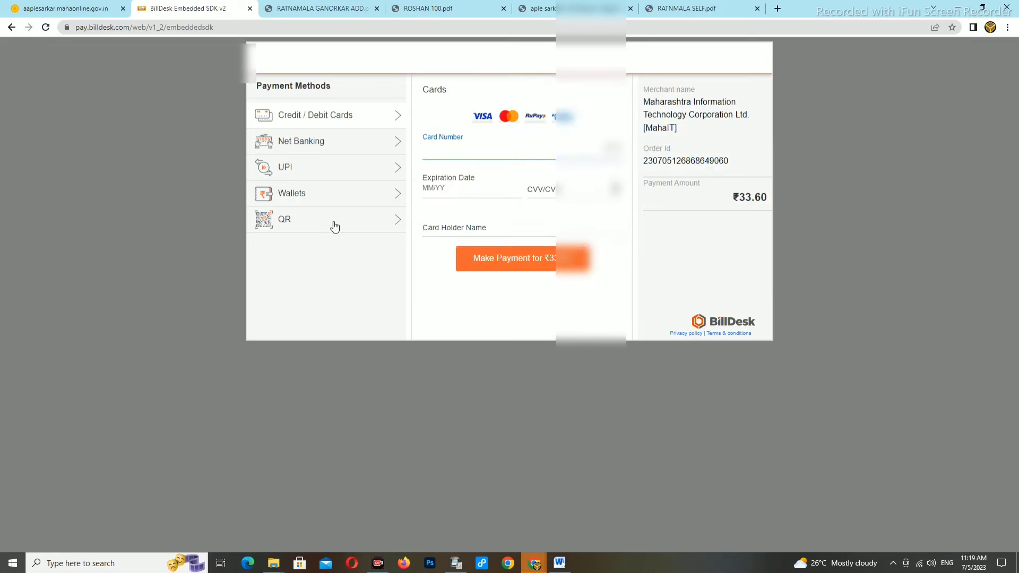
Step: Pay the ₹33.60 fee by UPI, entering the applicant's UPI address with the suggested handle
left_click(310, 173)
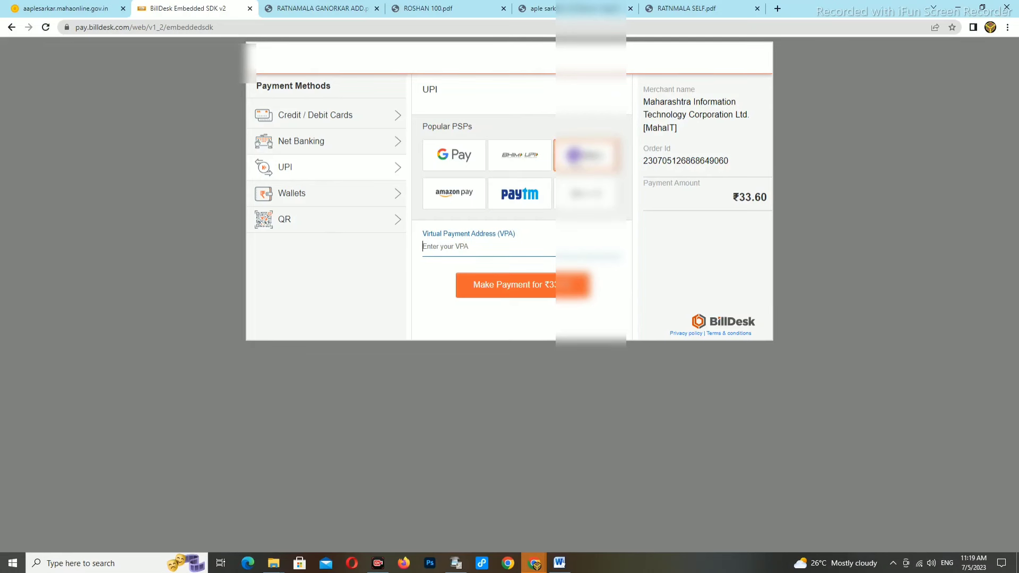
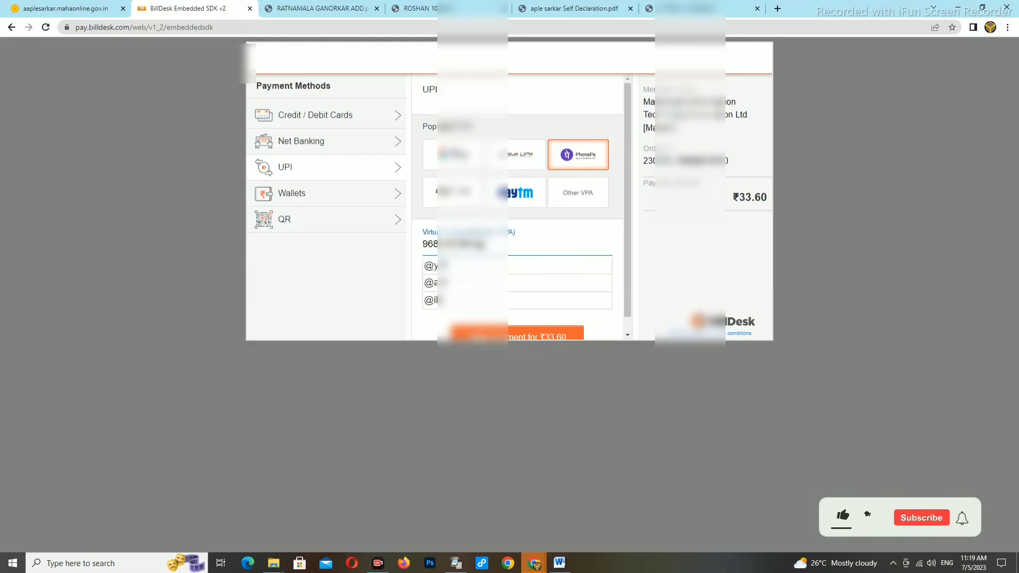
left_click(468, 267)
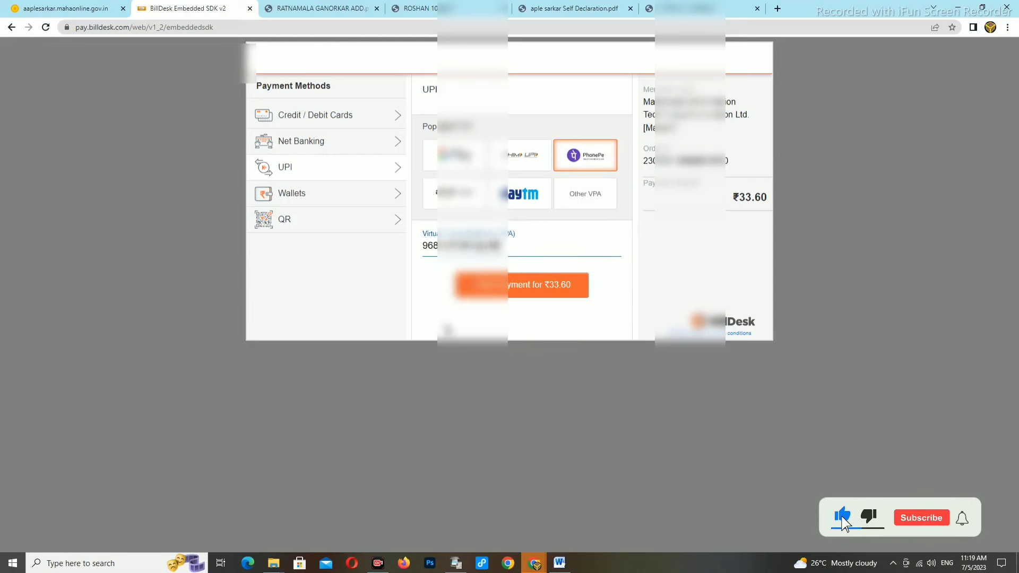
left_click(528, 289)
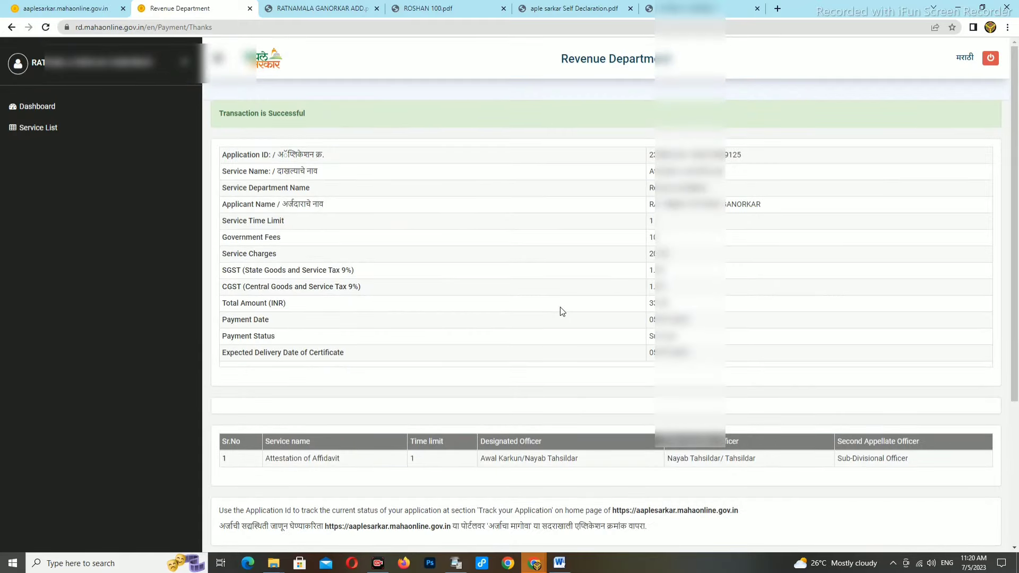
Step: Open a printable copy of the payment receipt
scroll(606, 295, "down", 4)
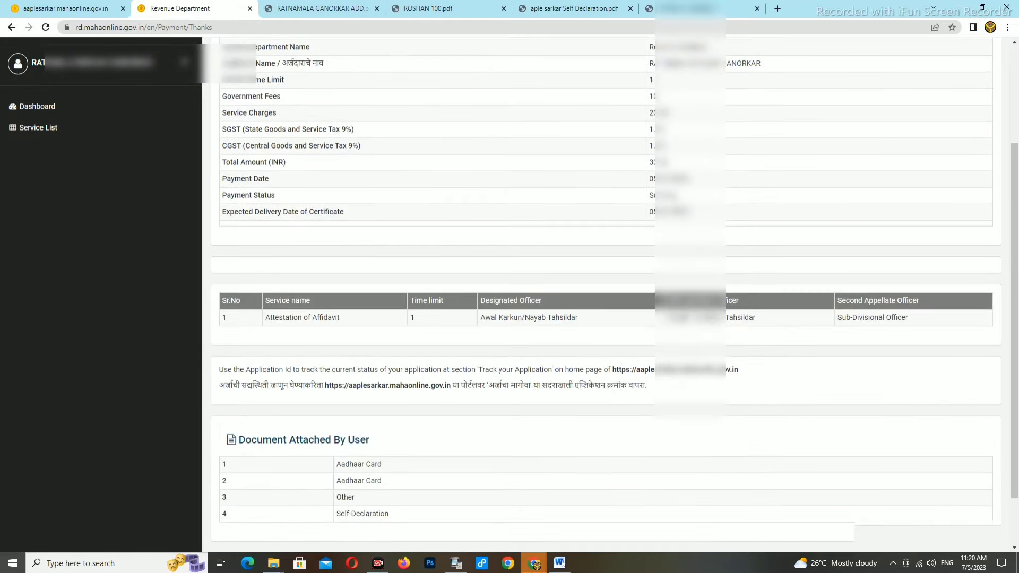
left_click(622, 503)
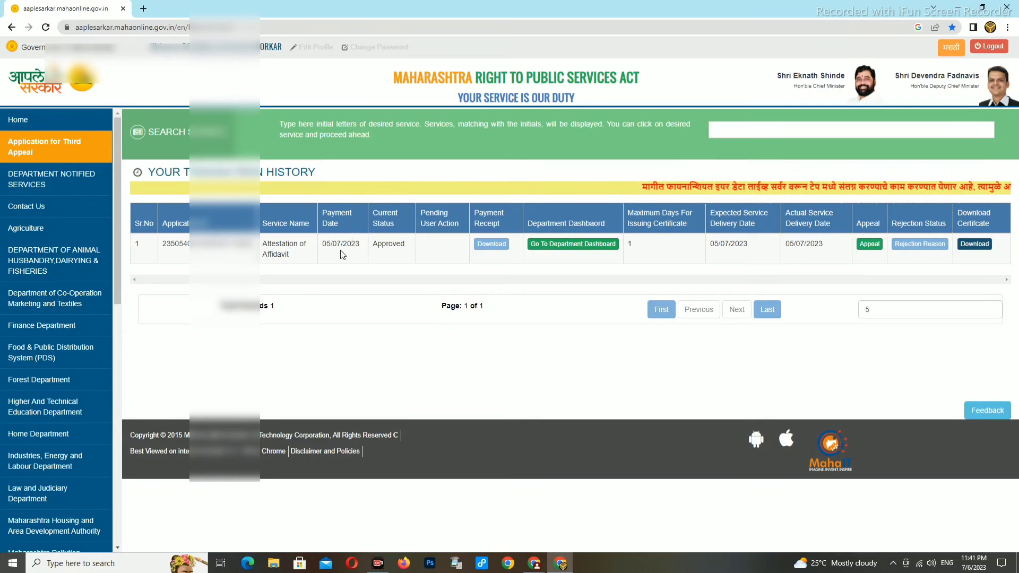
Step: Download the certificate for the approved application dated 05/07/2023 and view the signed PDF
left_click_drag(322, 244, 360, 247)
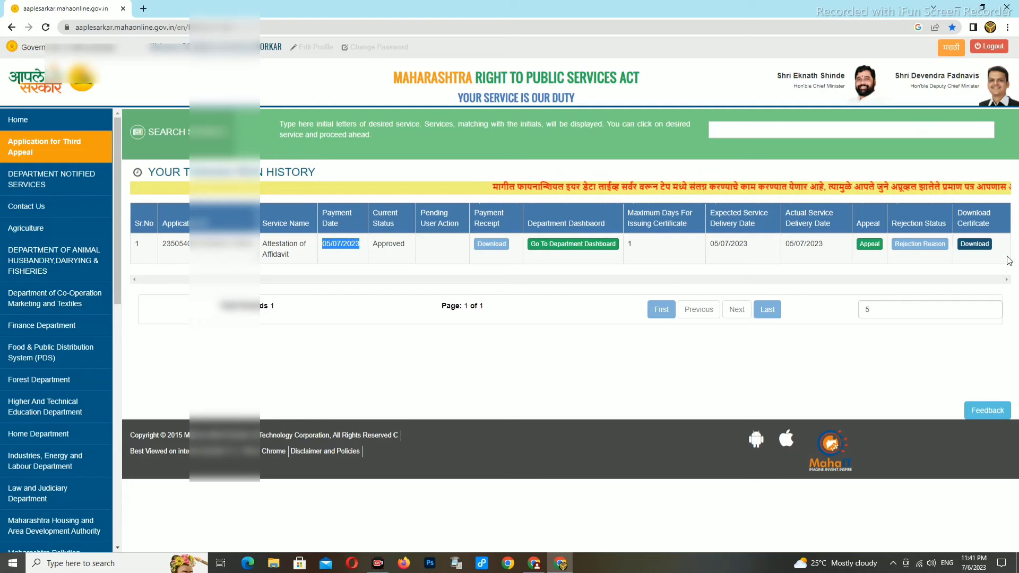
left_click(975, 244)
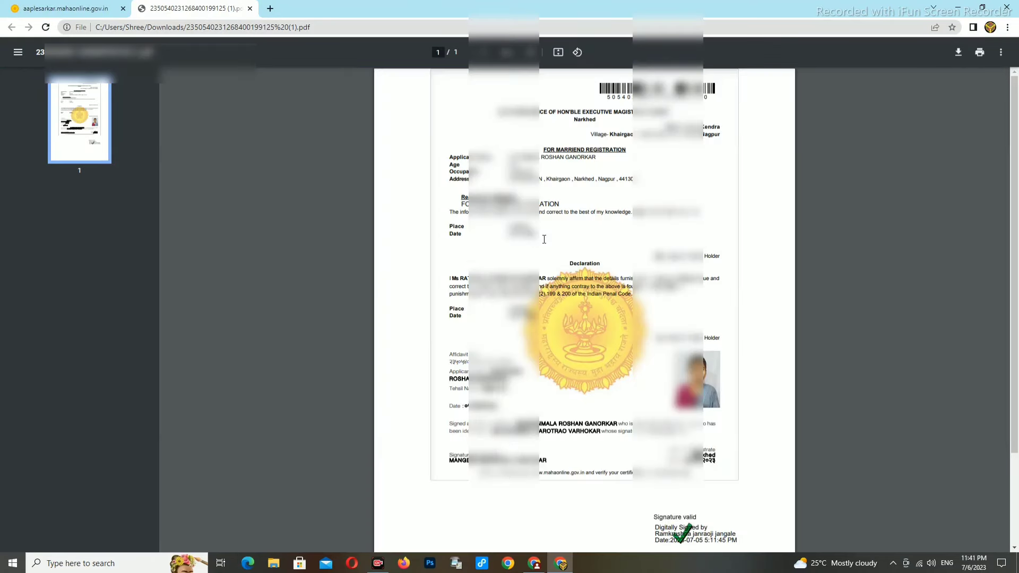
scroll(617, 376, "down", 2)
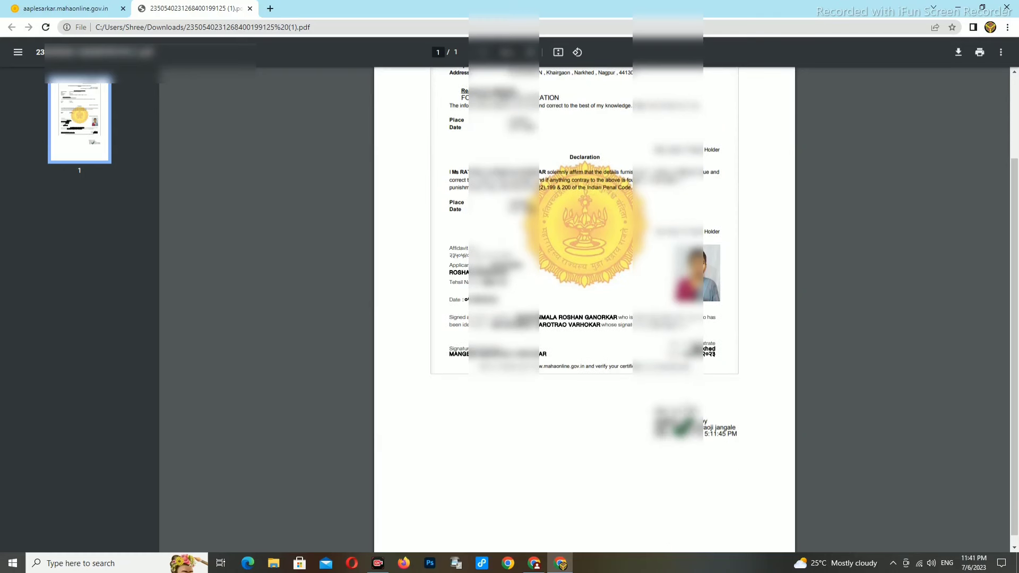